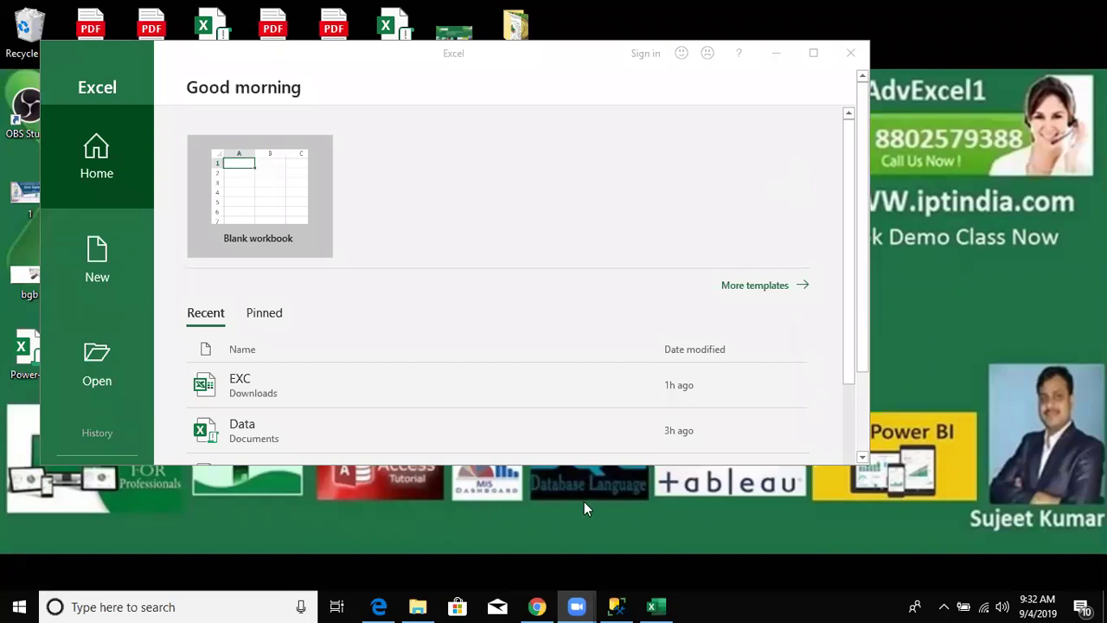
Create a new blank workbook, Book1, from the Excel start screen.
left_click(675, 606)
left_click(669, 606)
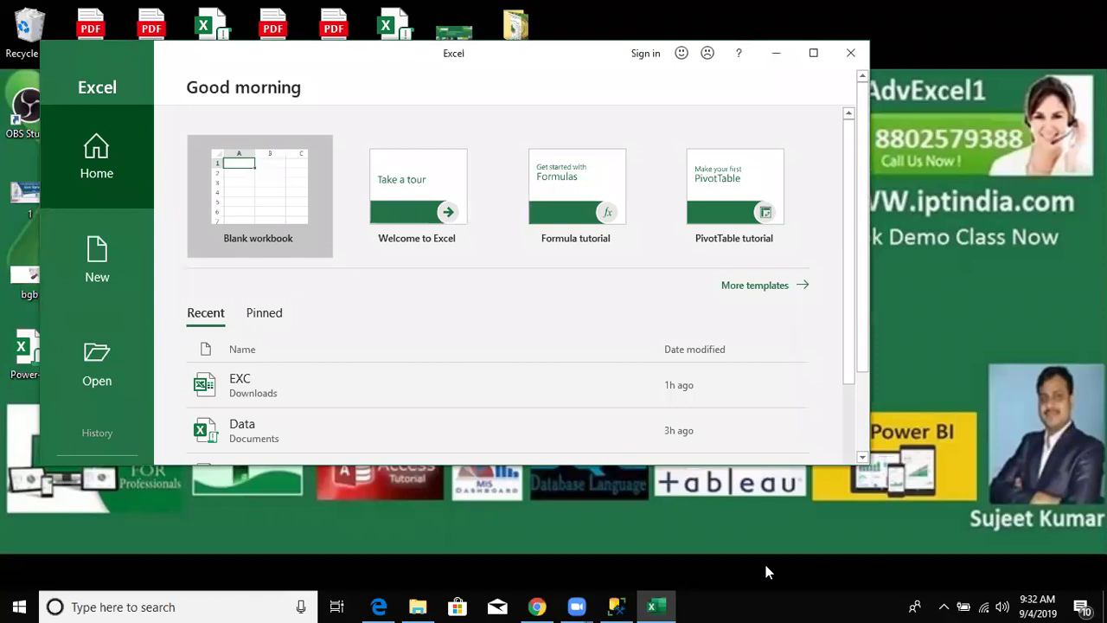
left_click(811, 55)
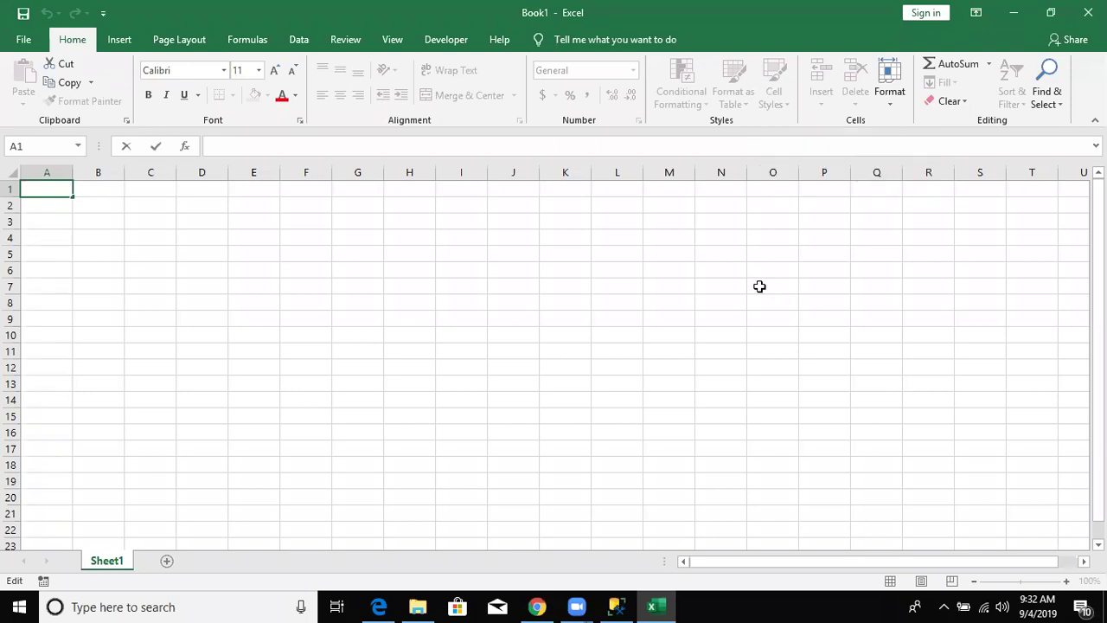
Look over the Data tab's import commands, return to A1, then go to the File Info page.
left_click(299, 40)
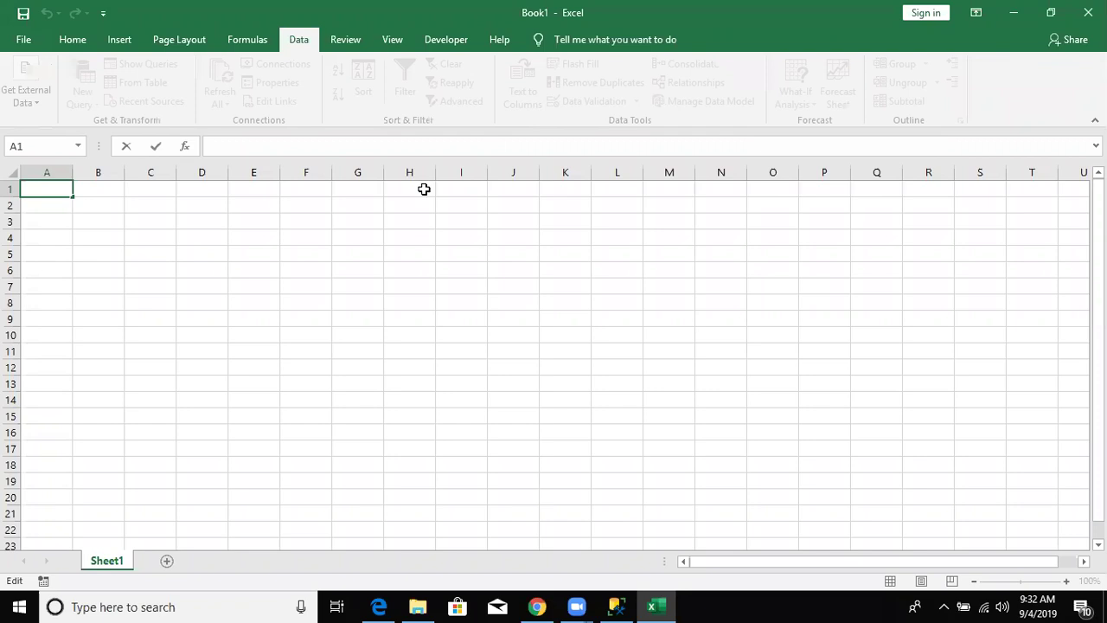
left_click(299, 233)
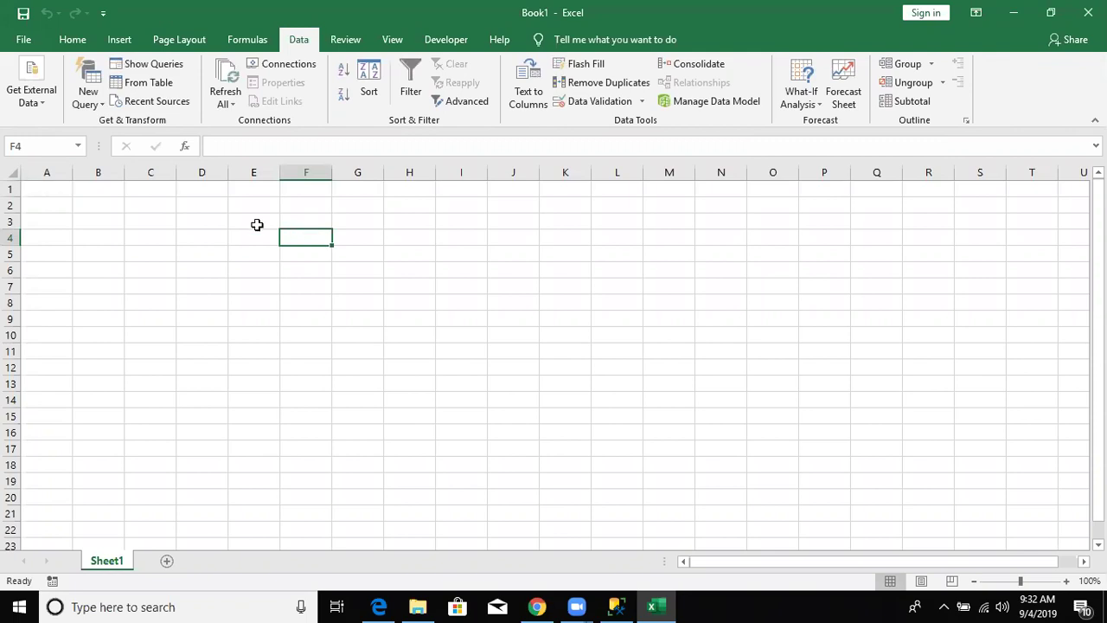
key("ctrl+Home")
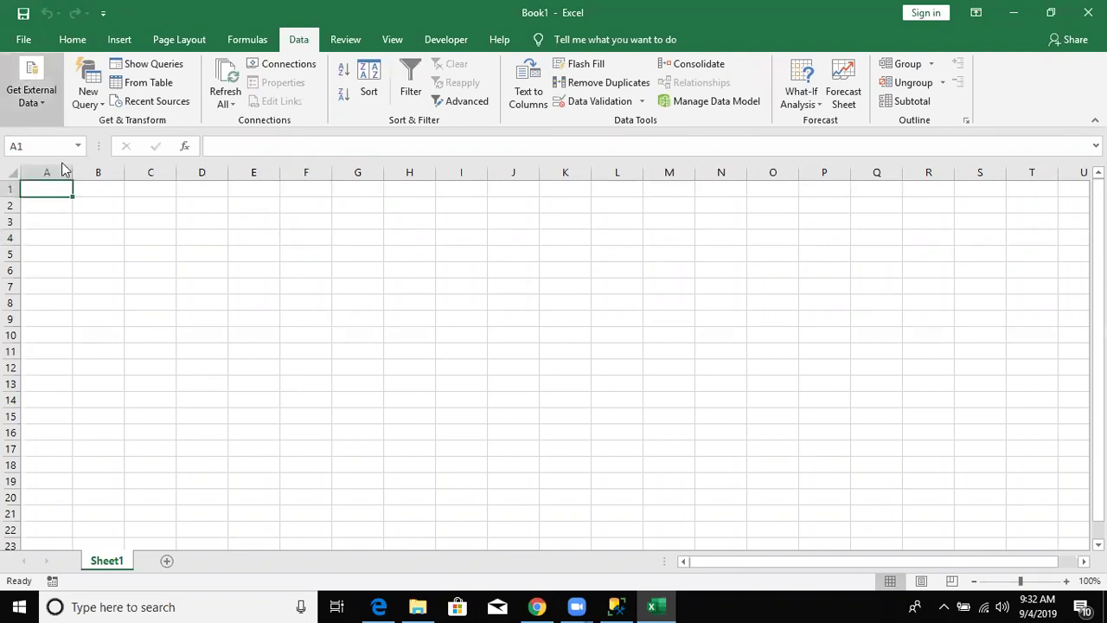
key("Escape")
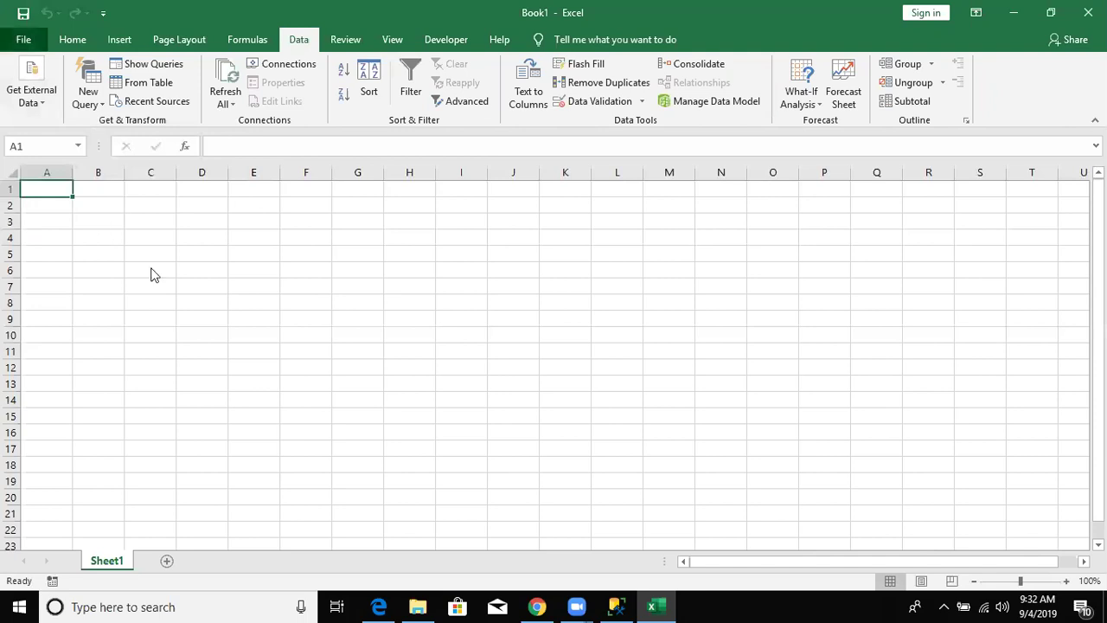
key("alt+f")
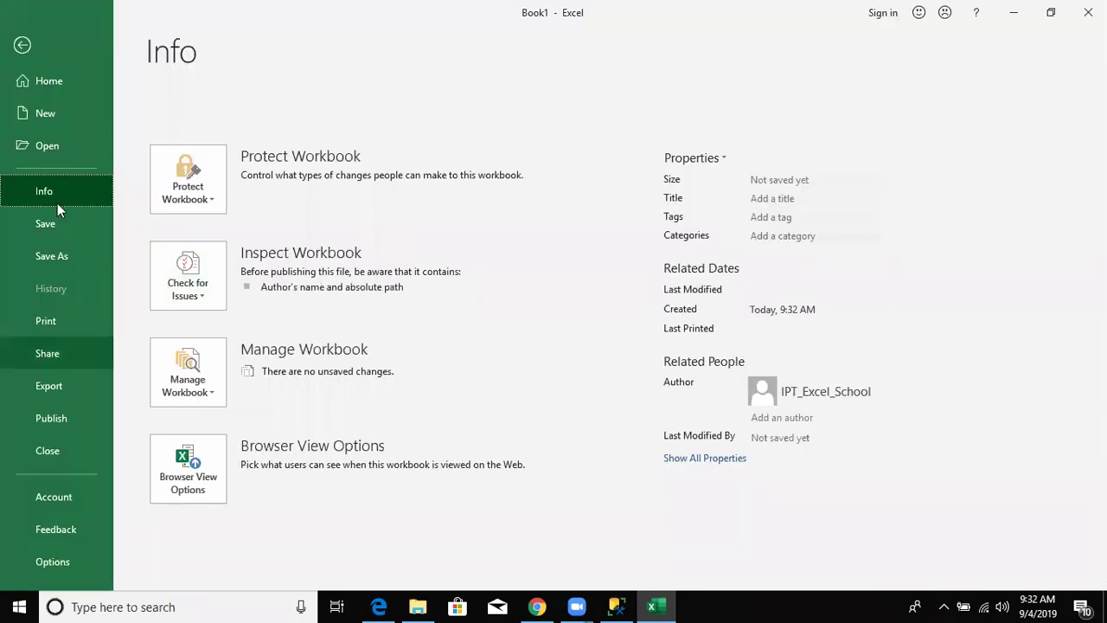
Open the Data workbook from Recent files and show its Data sheet of employee records.
left_click(71, 153)
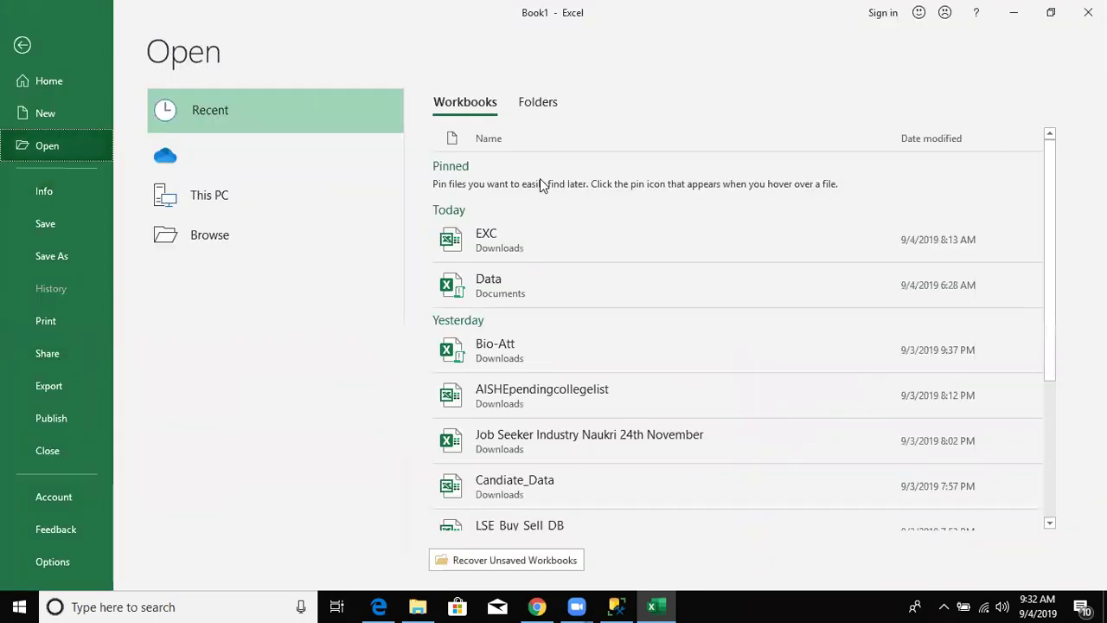
left_click(566, 300)
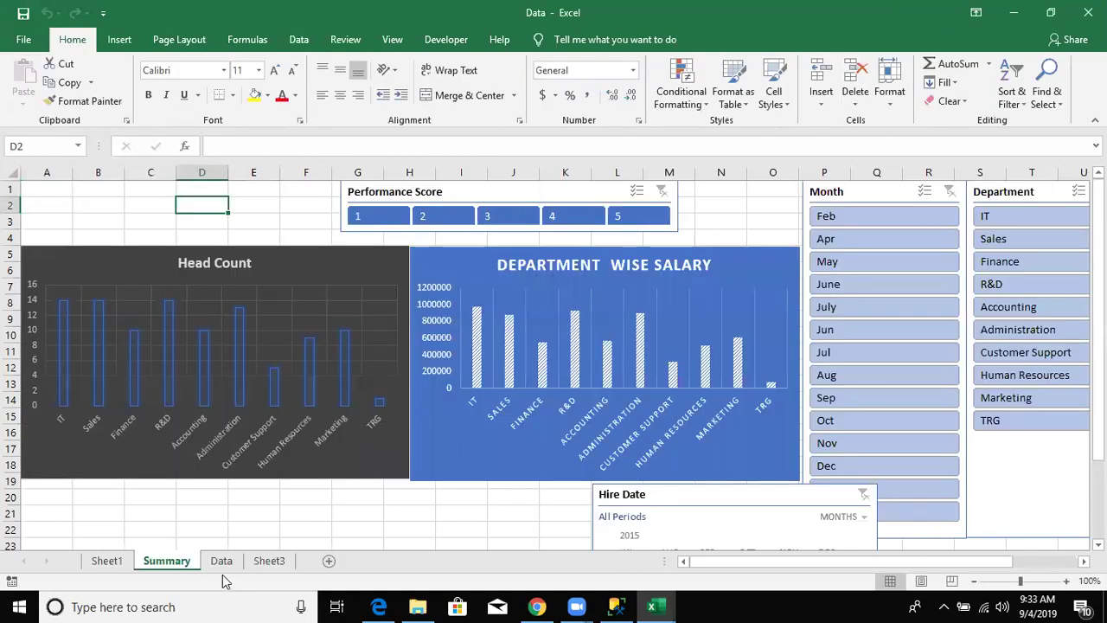
left_click(222, 562)
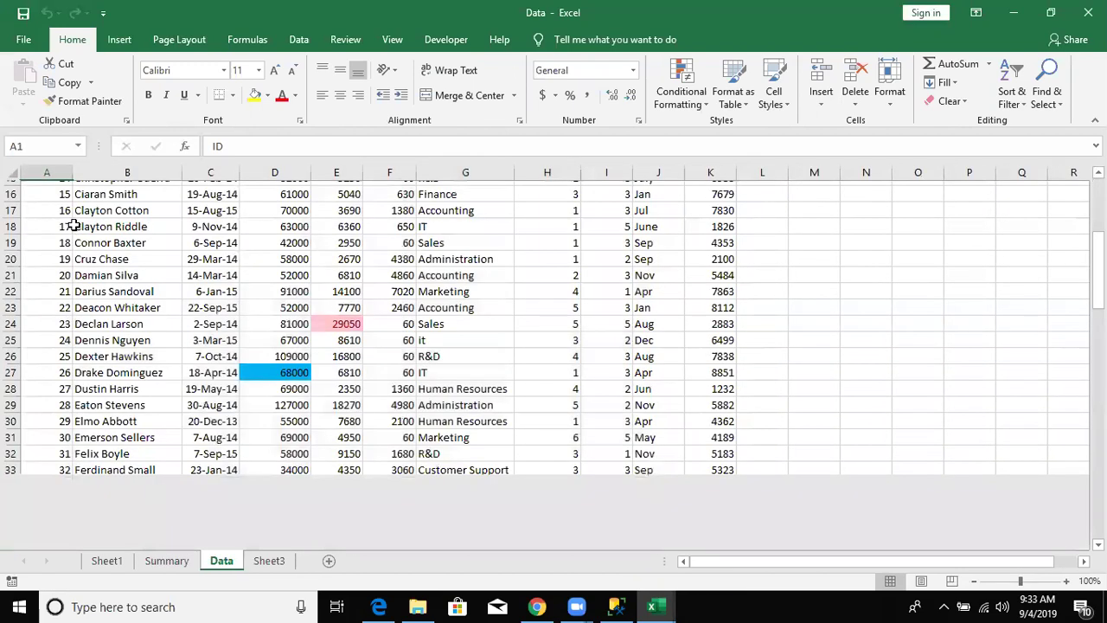
Paste the copied employee table into Book1's cell A1 as live links.
key("ctrl+n")
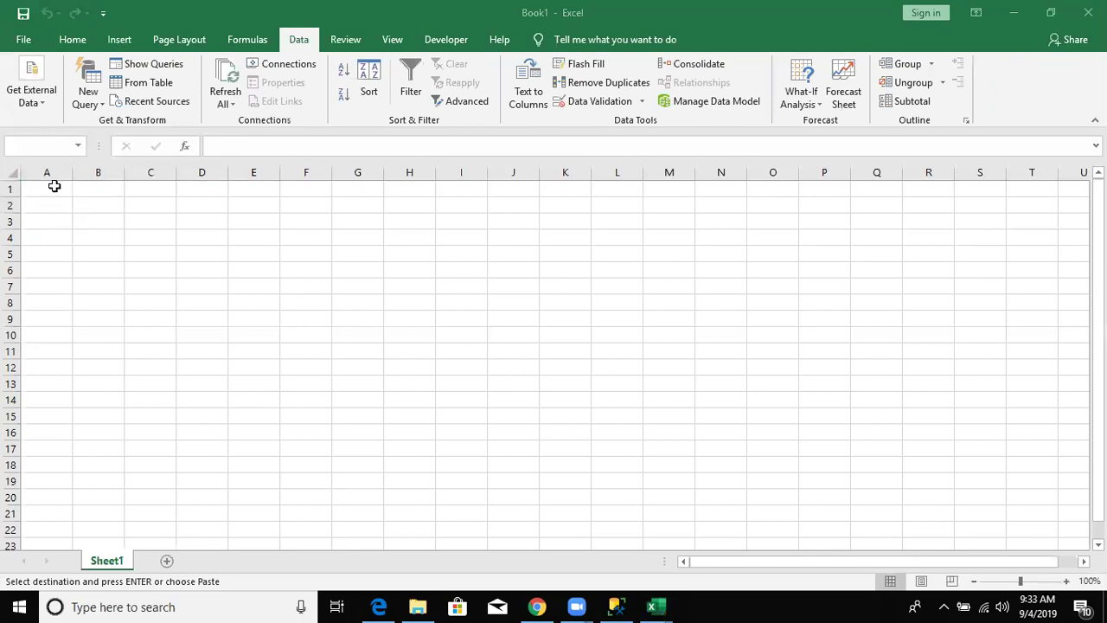
key("shift+F10")
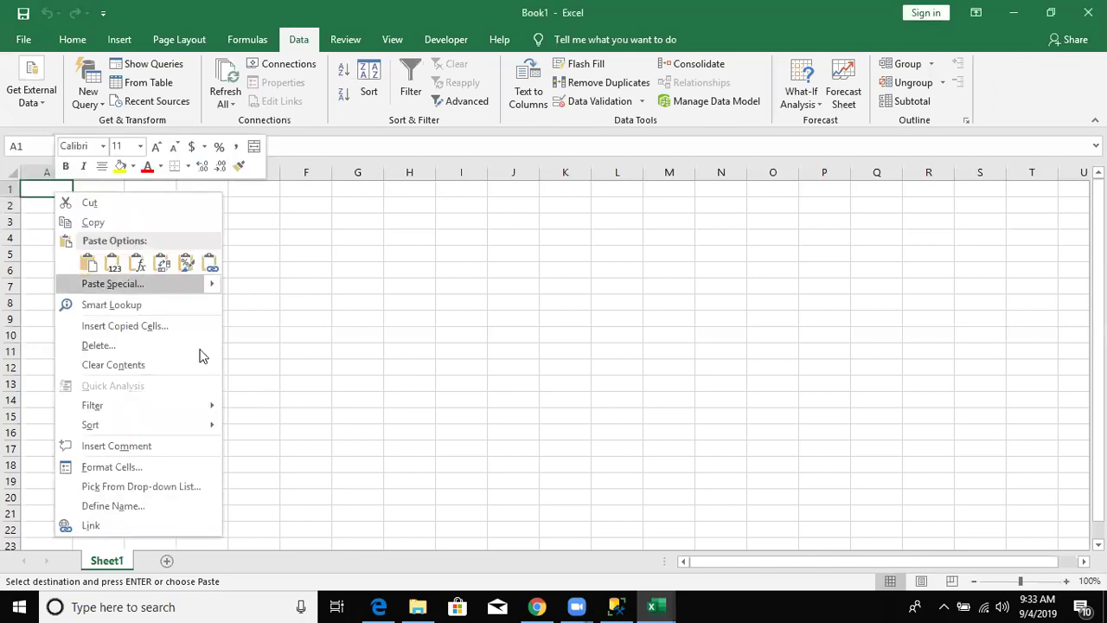
key("Return")
left_click(55, 392)
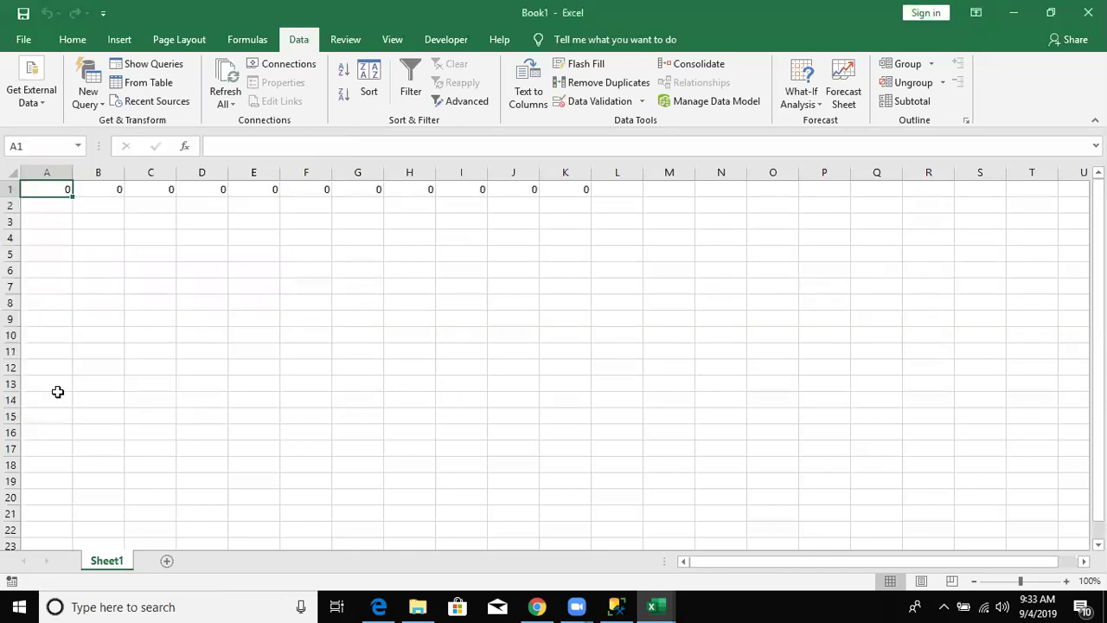
Inspect the linked formulas and headers, then select the last data rows through column K.
key("Right")
key("Down")
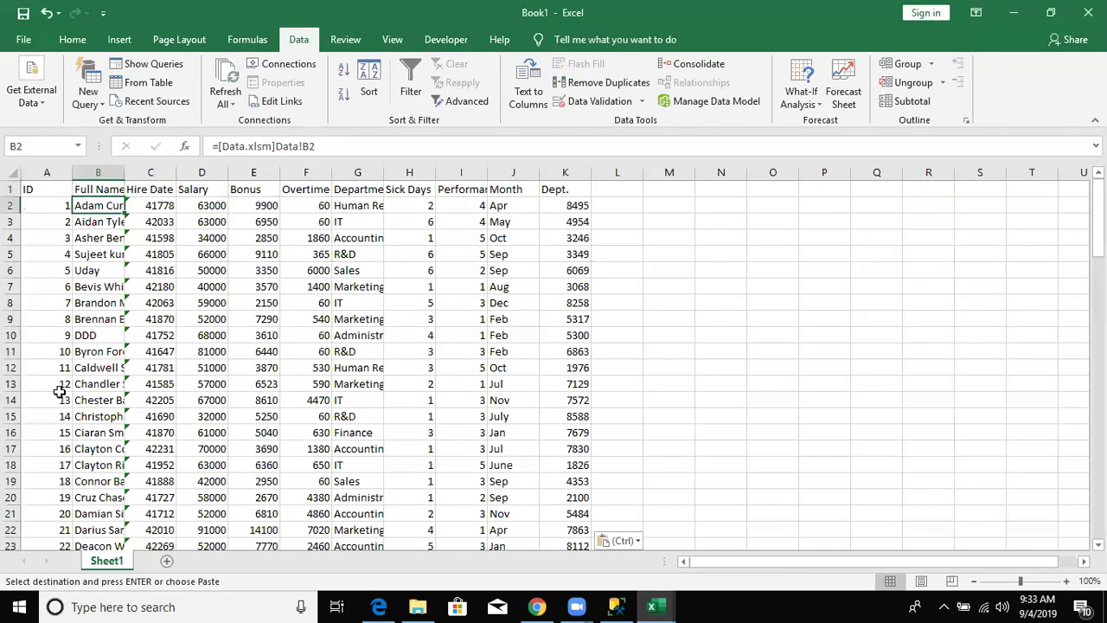
key("Right")
key("Right")
key("Right")
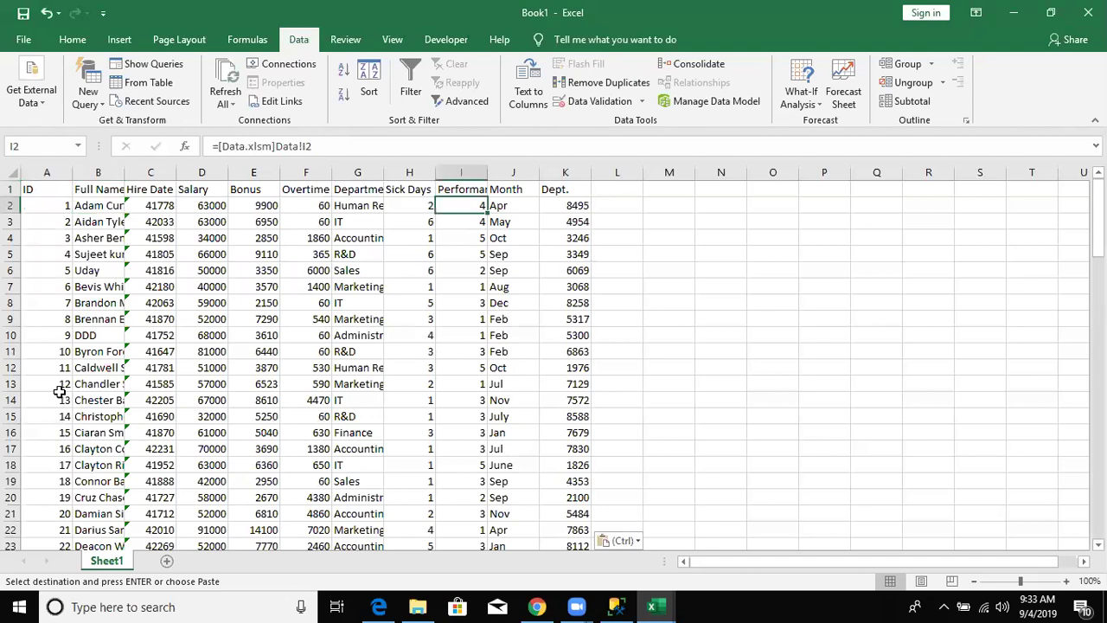
key("Right")
key("Right")
key("Up")
key("Left")
key("Left")
key("Left")
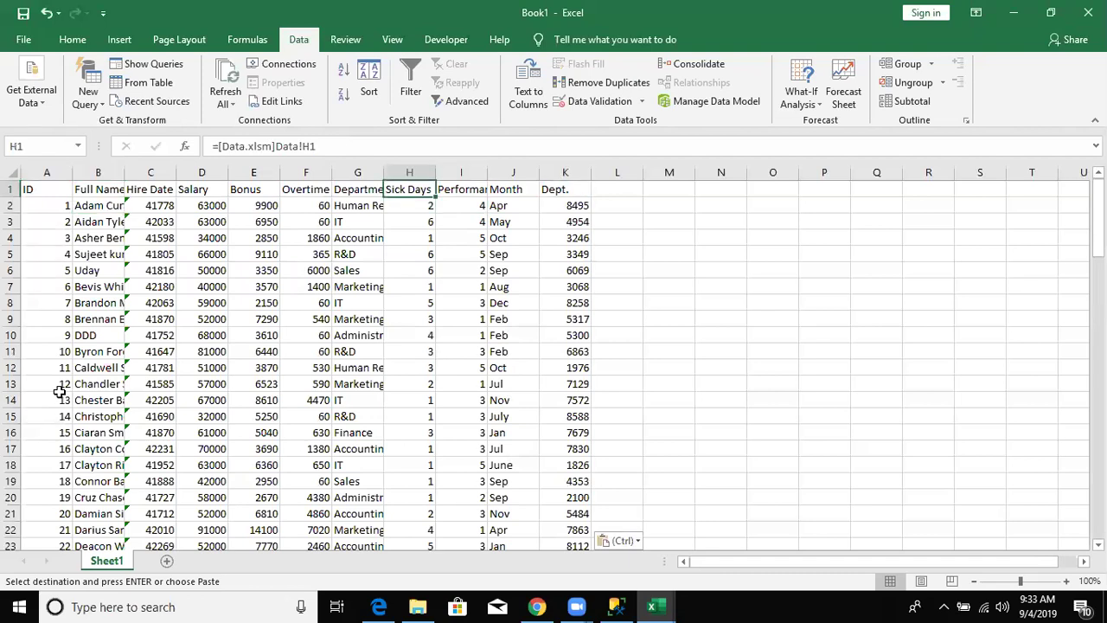
key("ctrl+Down")
key("Down")
key("Up")
key("Left")
key("Left")
key("Left")
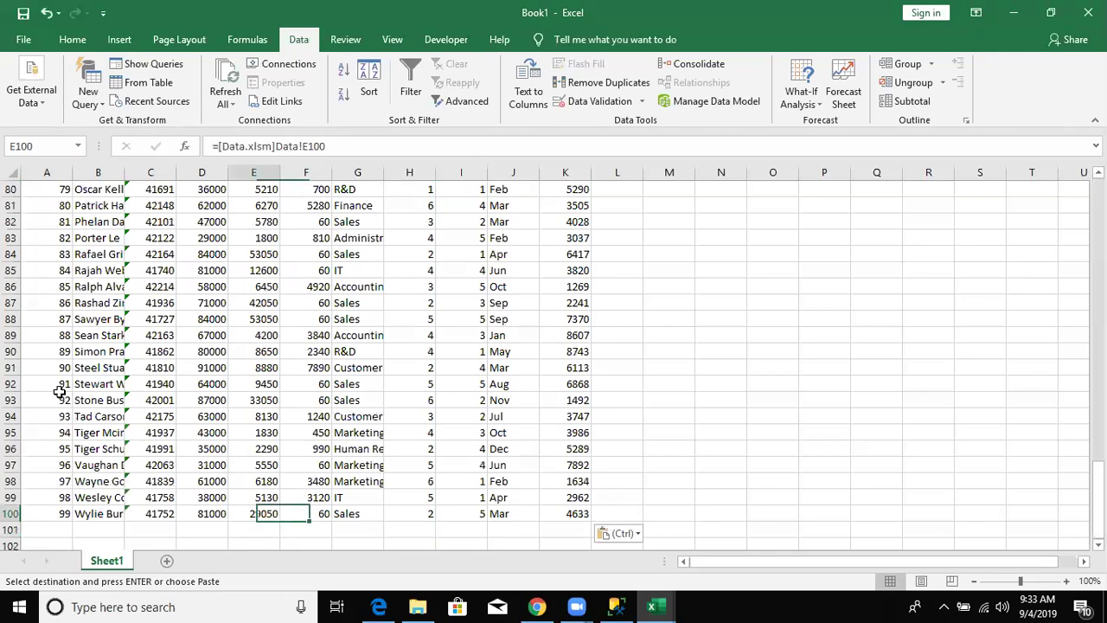
key("Left")
key("Left")
key("Left")
key("shift+Right")
key("shift+Right")
key("shift+Right")
key("shift+Right")
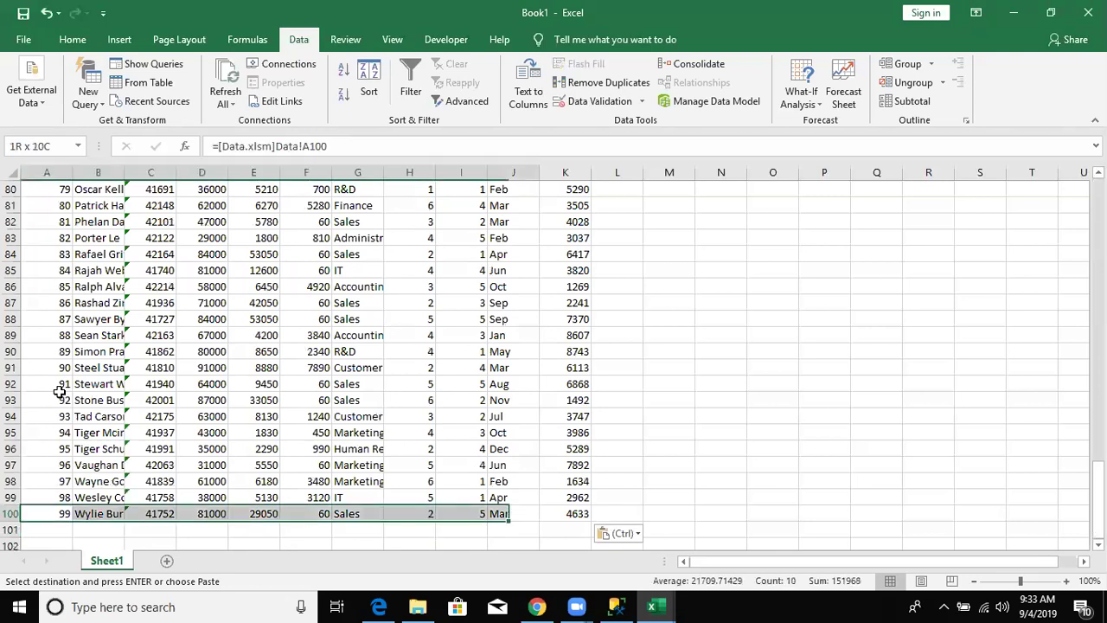
key("shift+Right")
key("shift+Down")
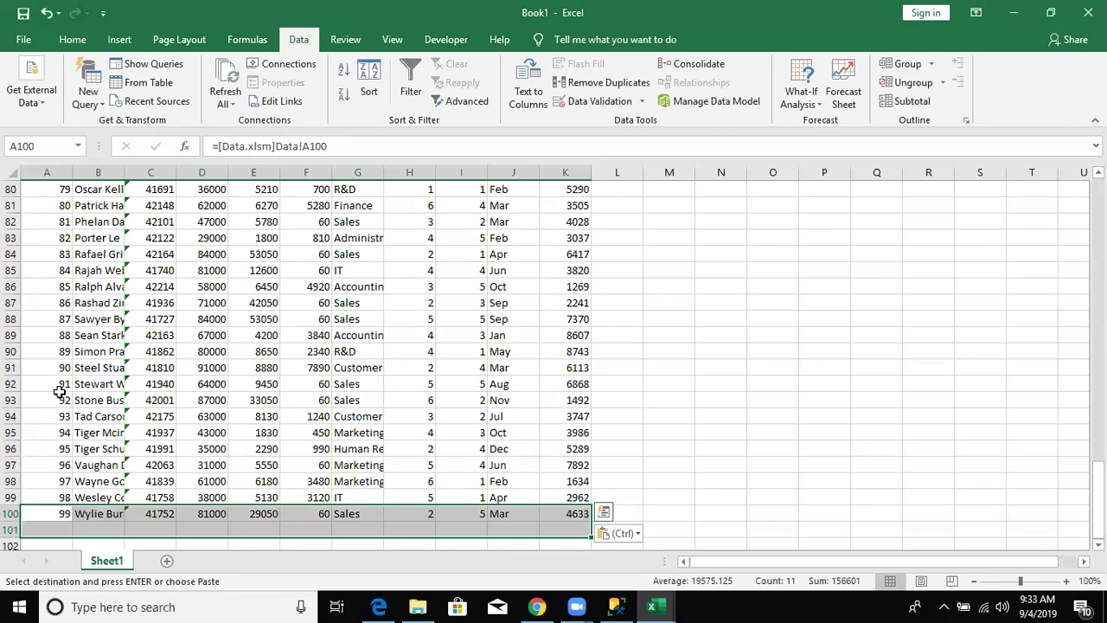
Delete the pasted linked data, then switch to the Data workbook and back to Book1.
key("ctrl+Home")
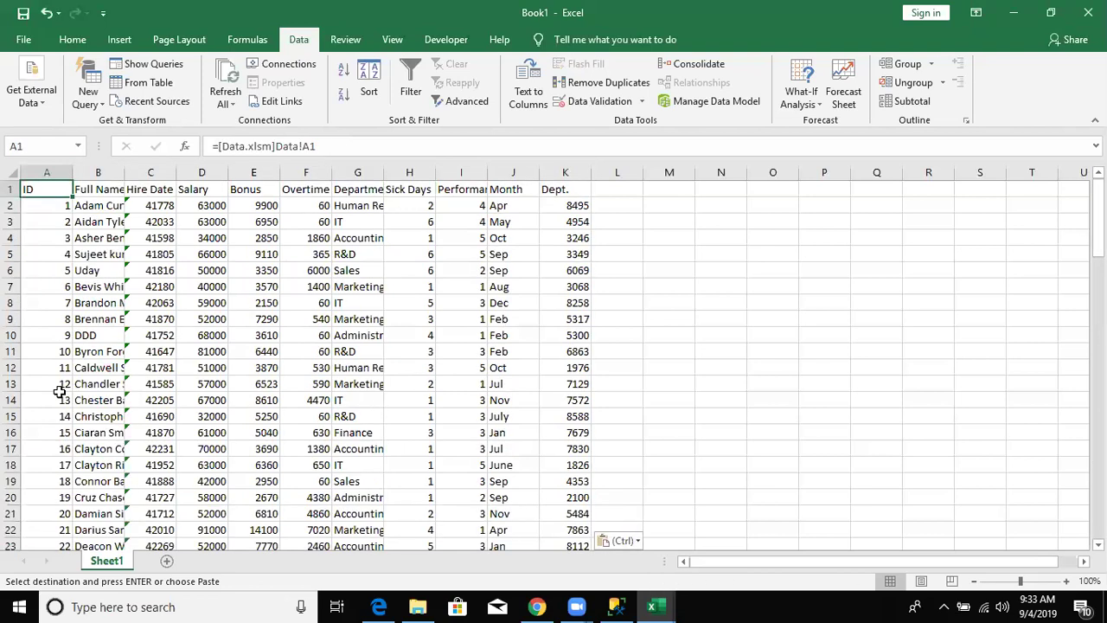
key("Delete")
scroll(576, 247, "down", 1)
key("alt+Tab")
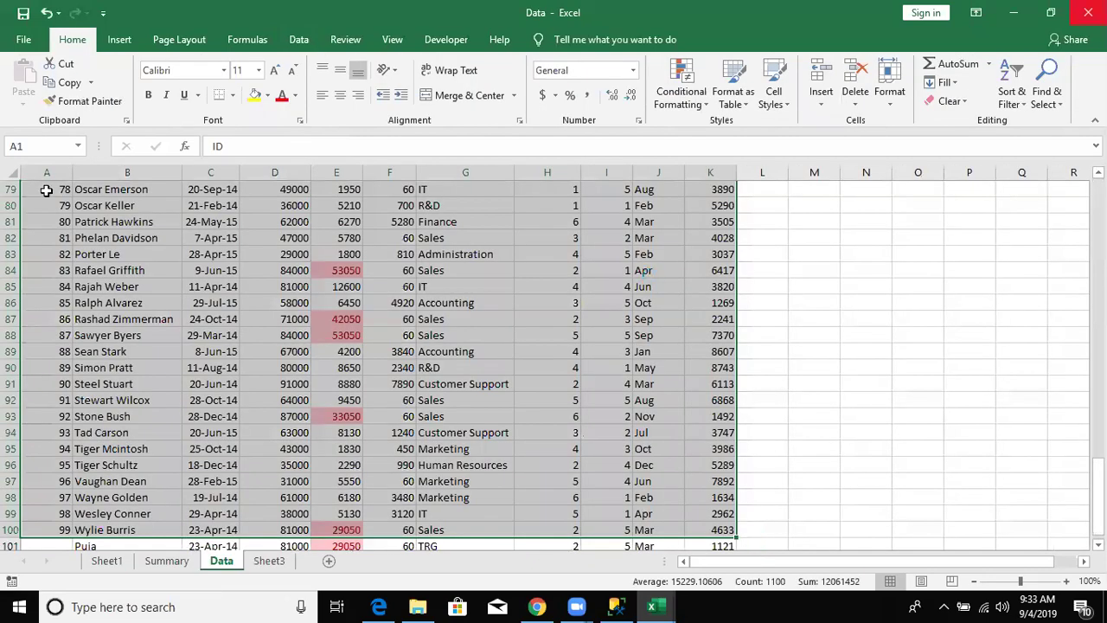
key("alt+Tab")
Use From Access with All Files to open the Data workbook and pick its Data$ sheet.
left_click(44, 102)
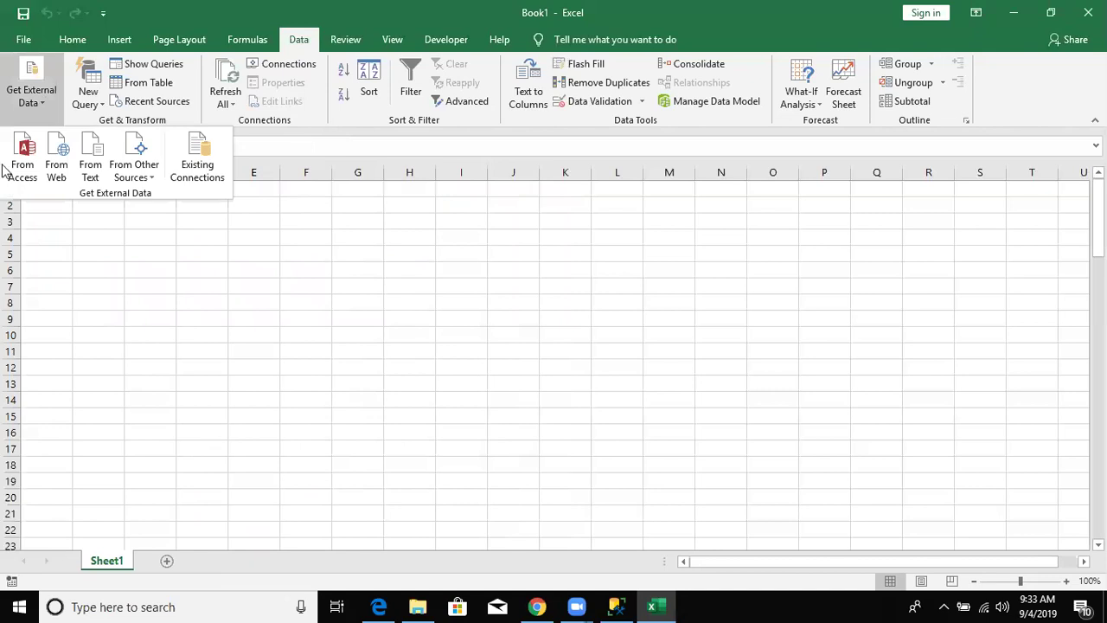
left_click(127, 177)
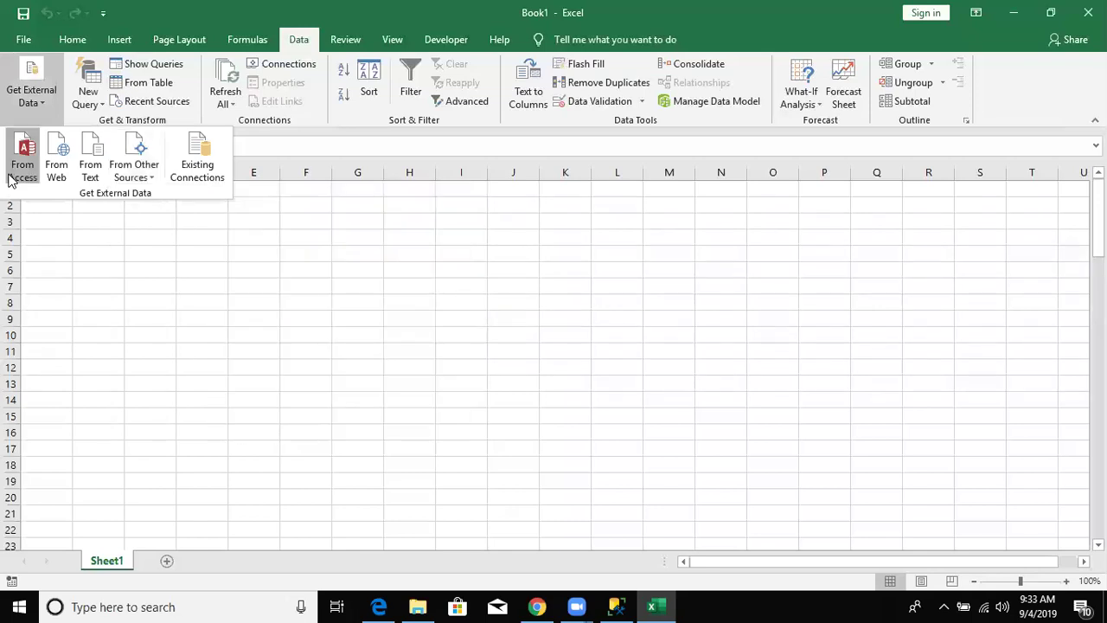
left_click(39, 187)
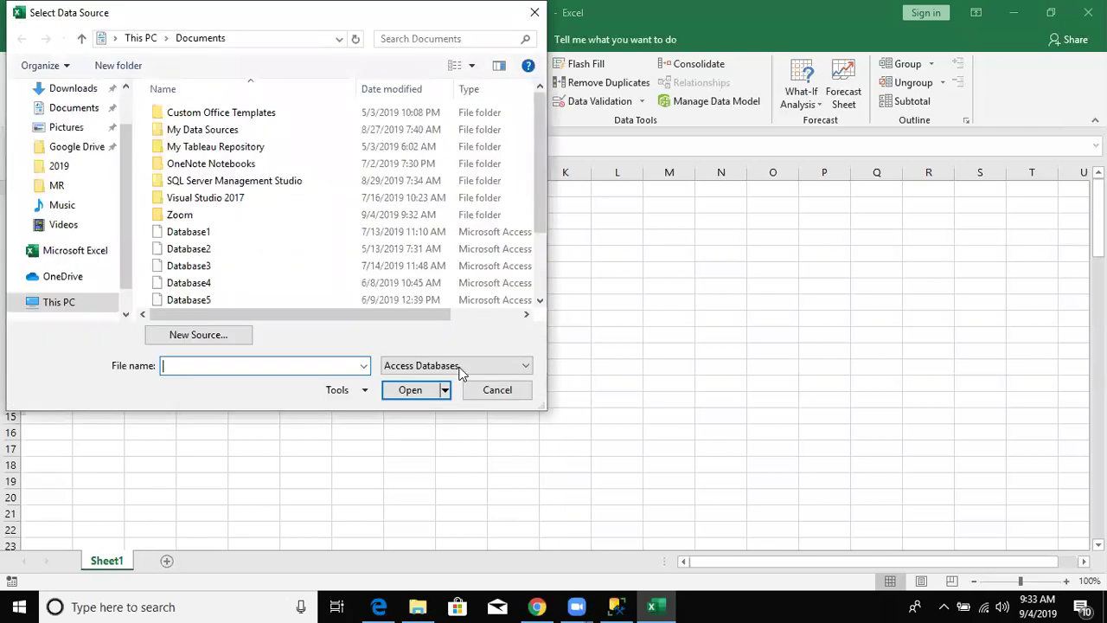
left_click(452, 373)
key("Up")
key("Return")
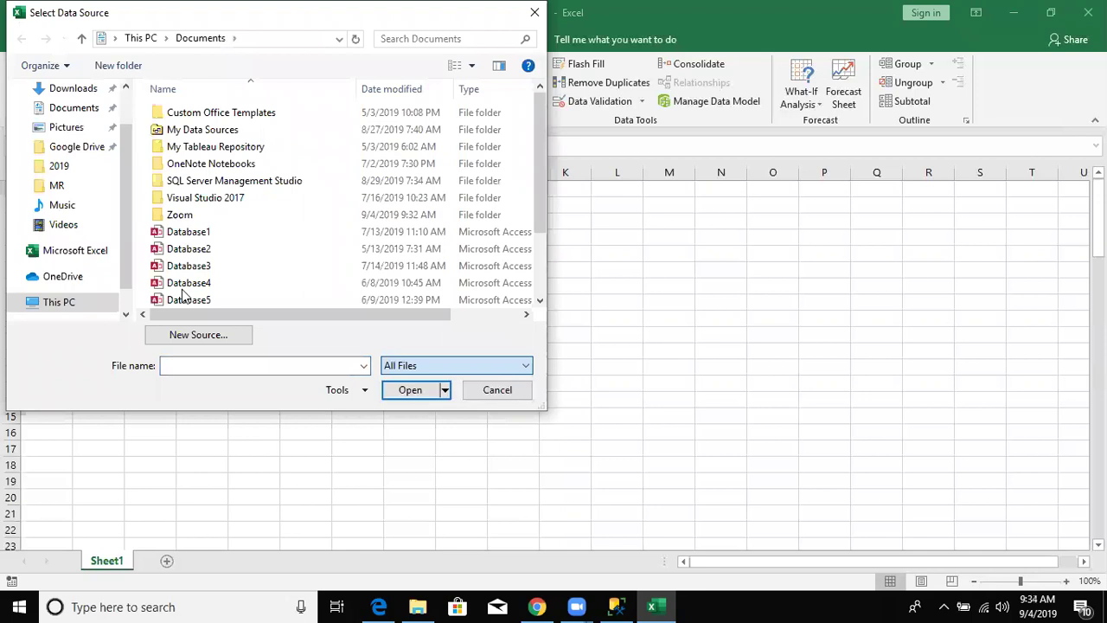
left_click(183, 287)
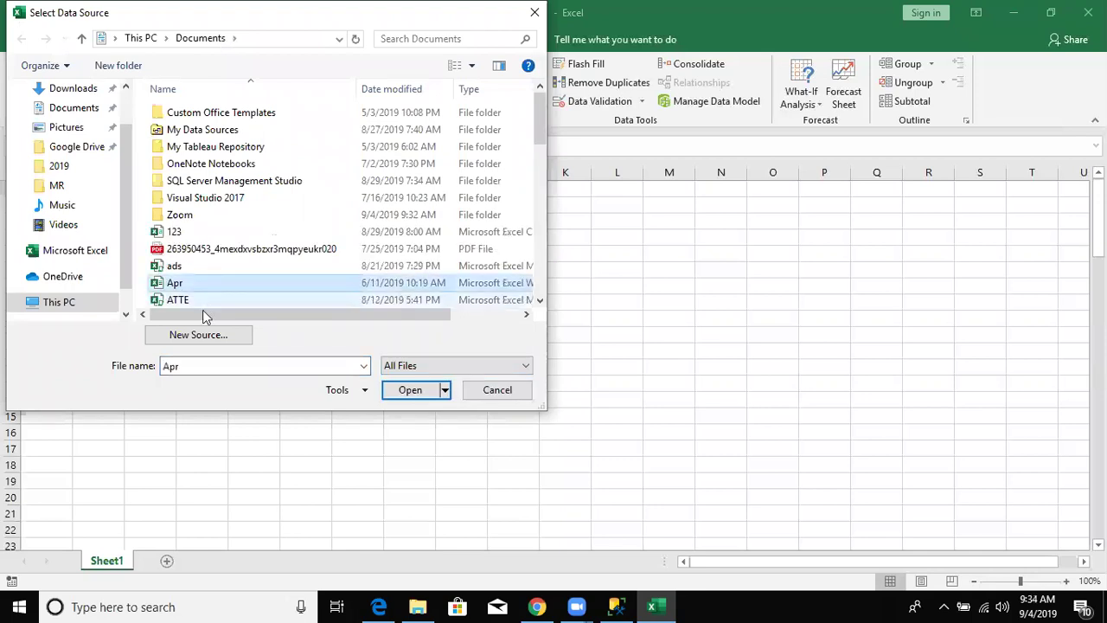
scroll(227, 162, "down", 5)
left_click(219, 110)
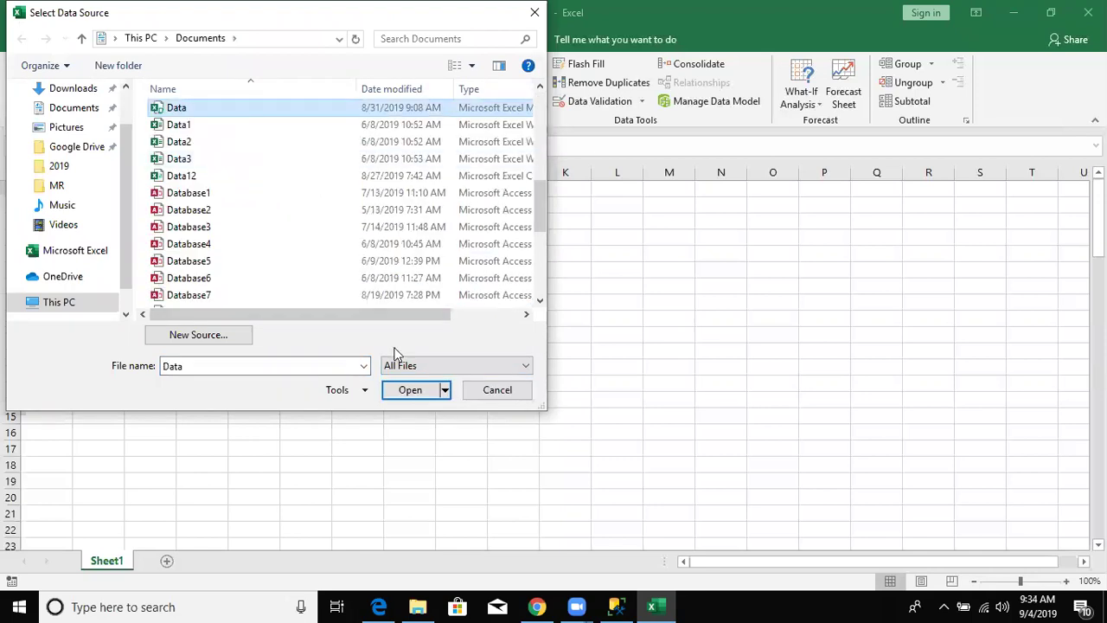
left_click(415, 398)
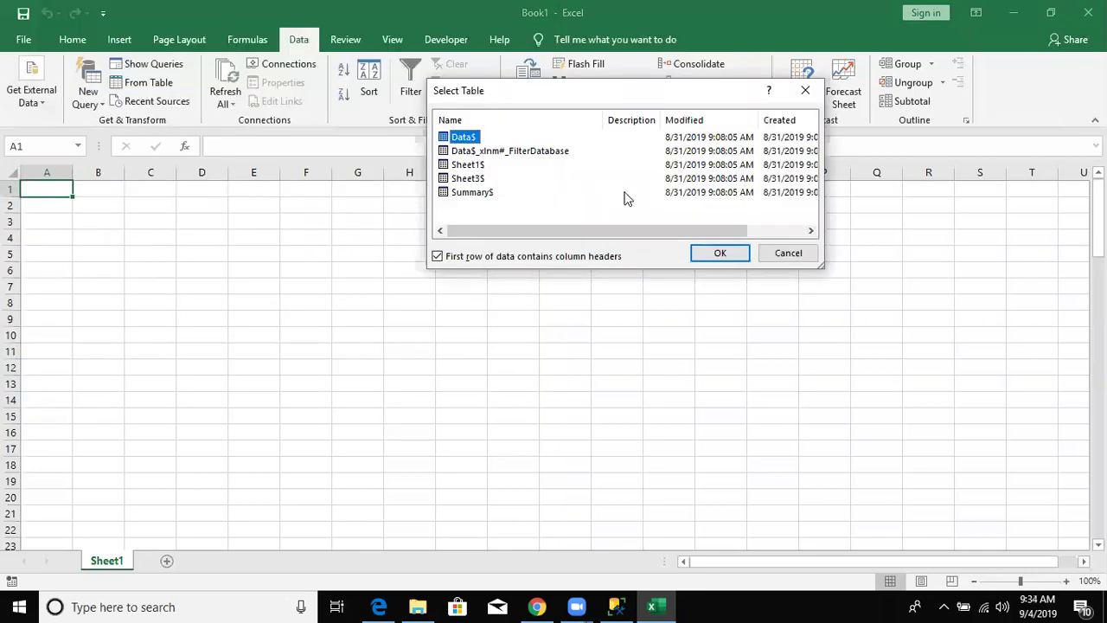
left_click(703, 251)
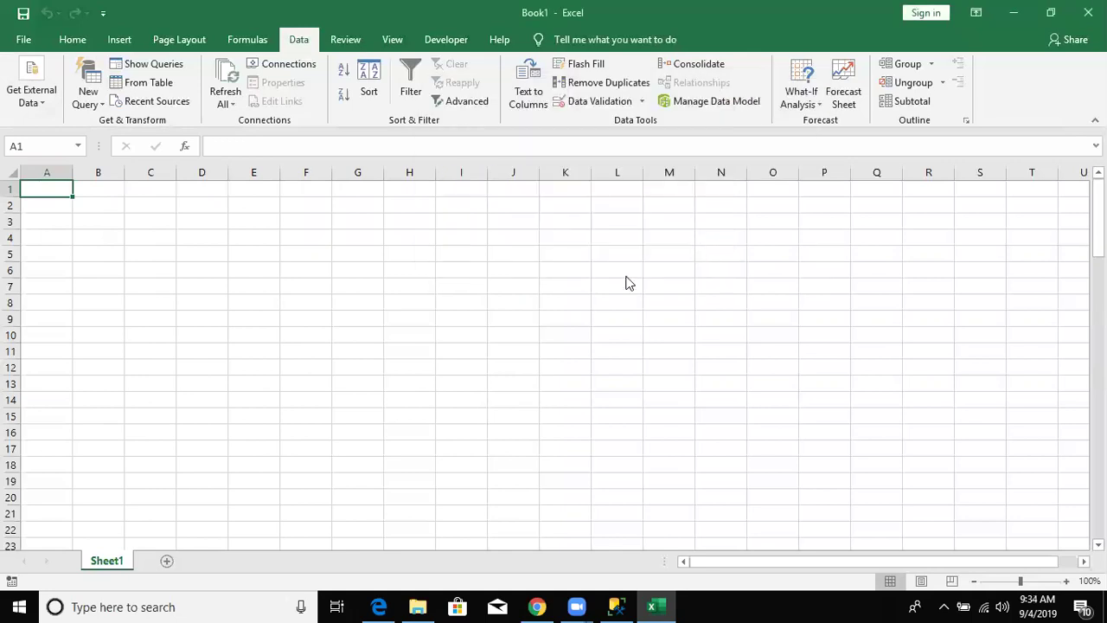
left_click(643, 266)
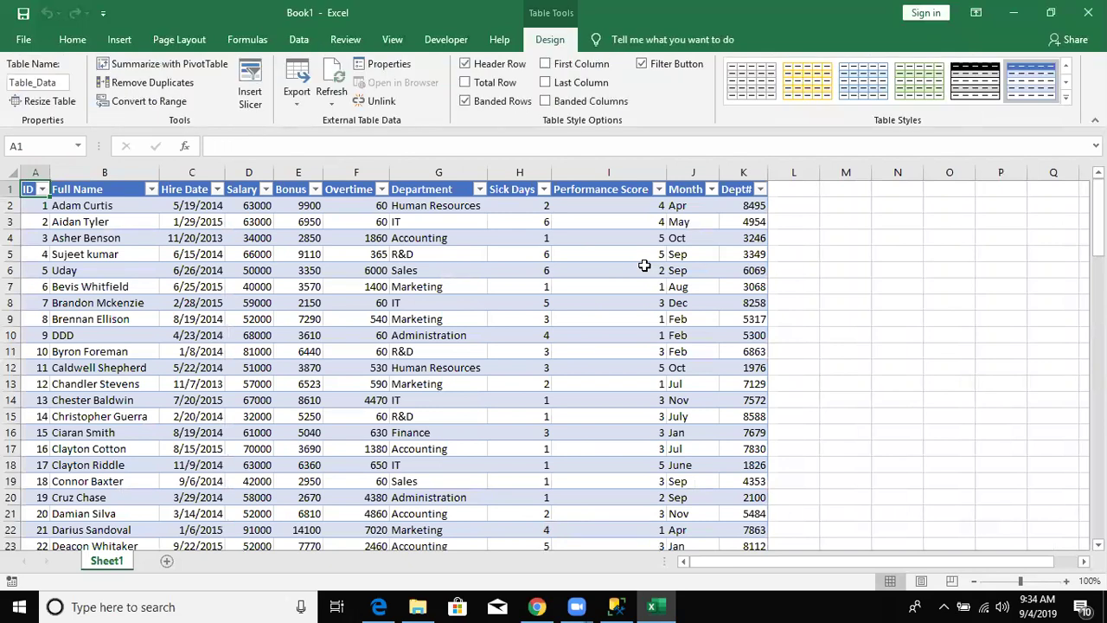
key("ctrl+Down")
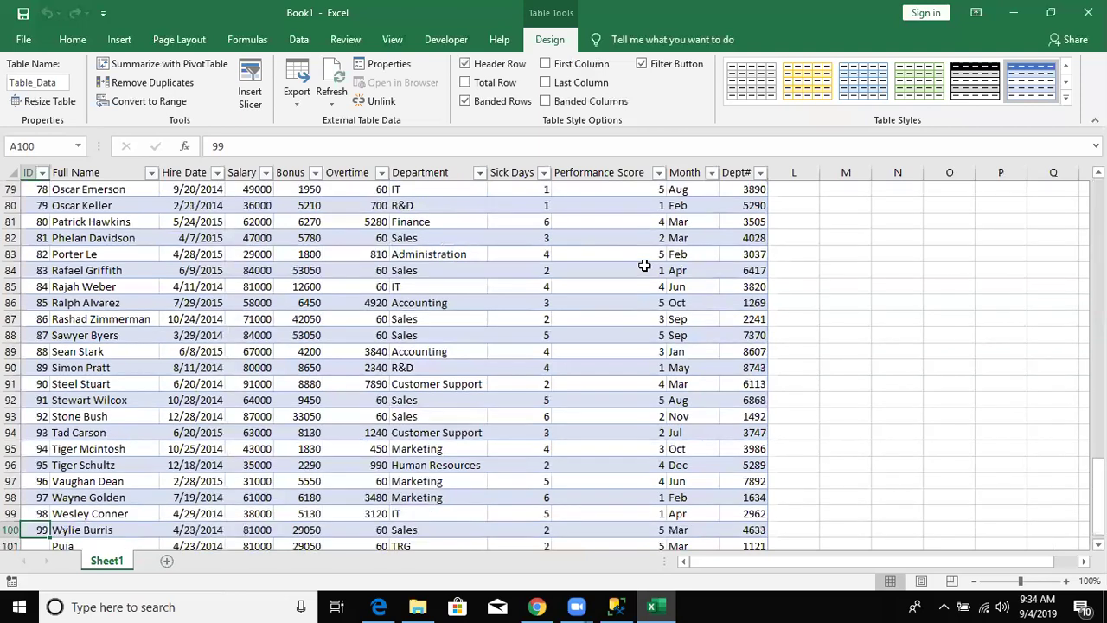
key("ctrl+Up")
key("Right")
key("Right")
key("Right")
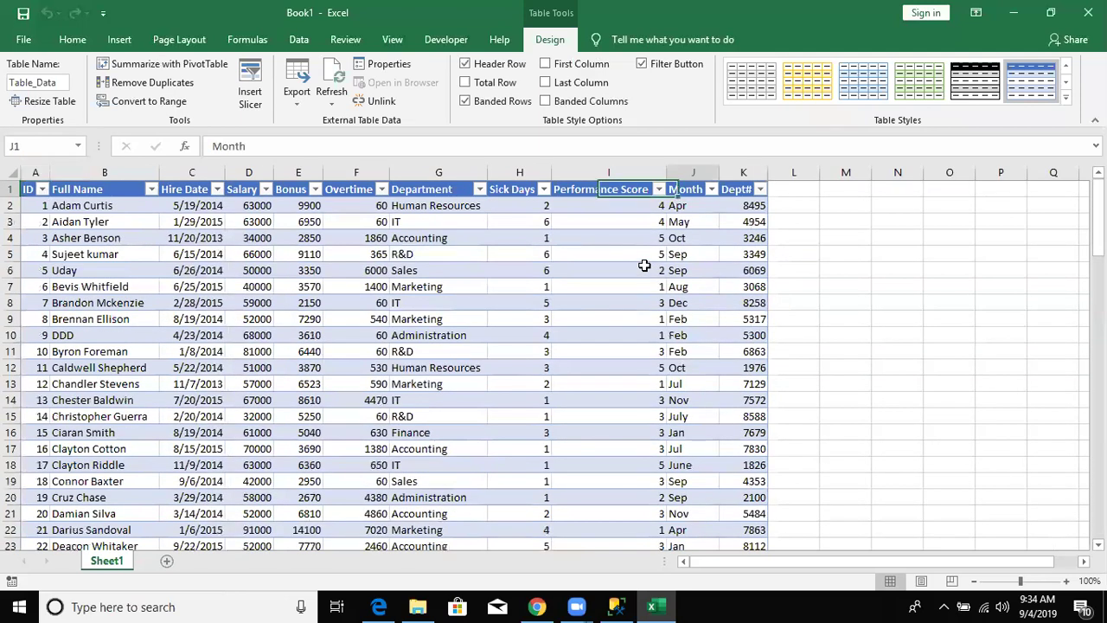
key("Right")
key("ctrl+Left")
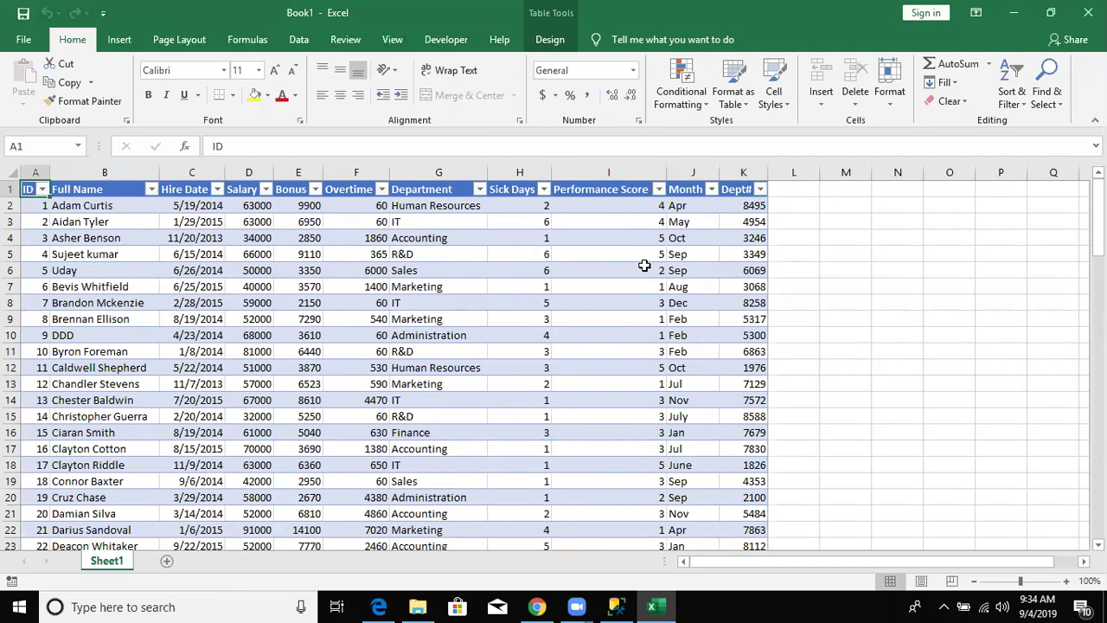
key("ctrl+Down")
key("ctrl+Up")
key("ctrl+a")
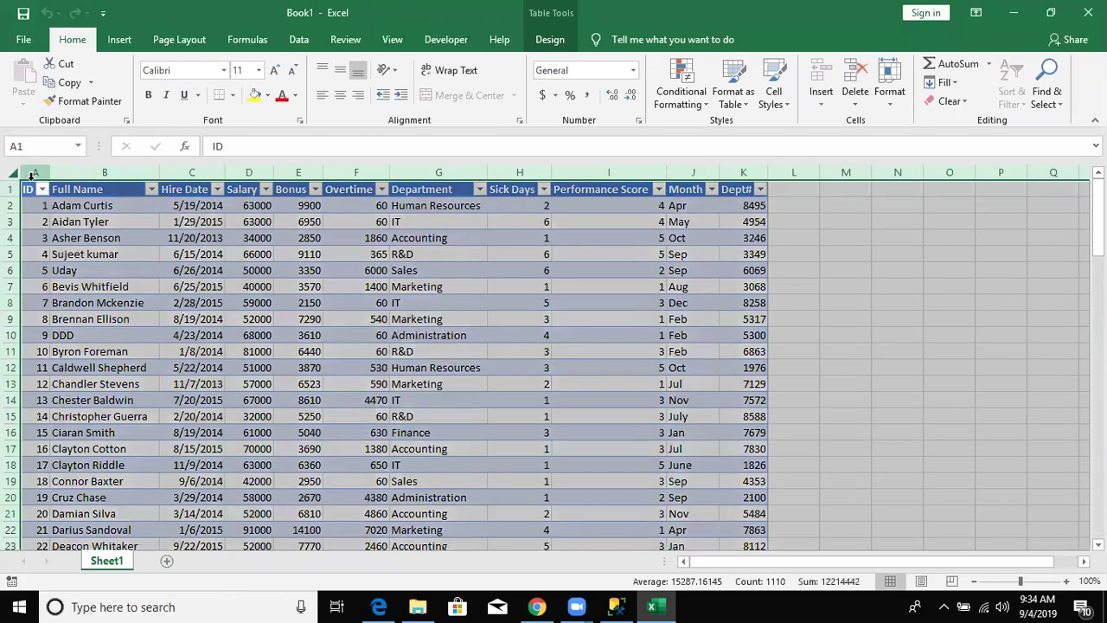
key("ctrl+minus")
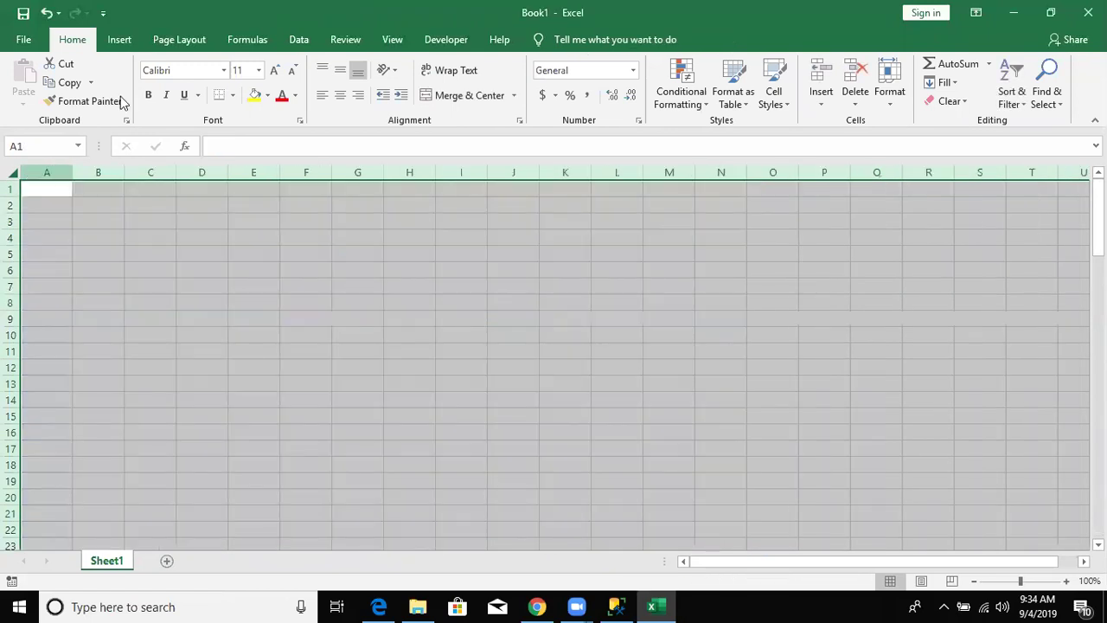
key("ctrl+Home")
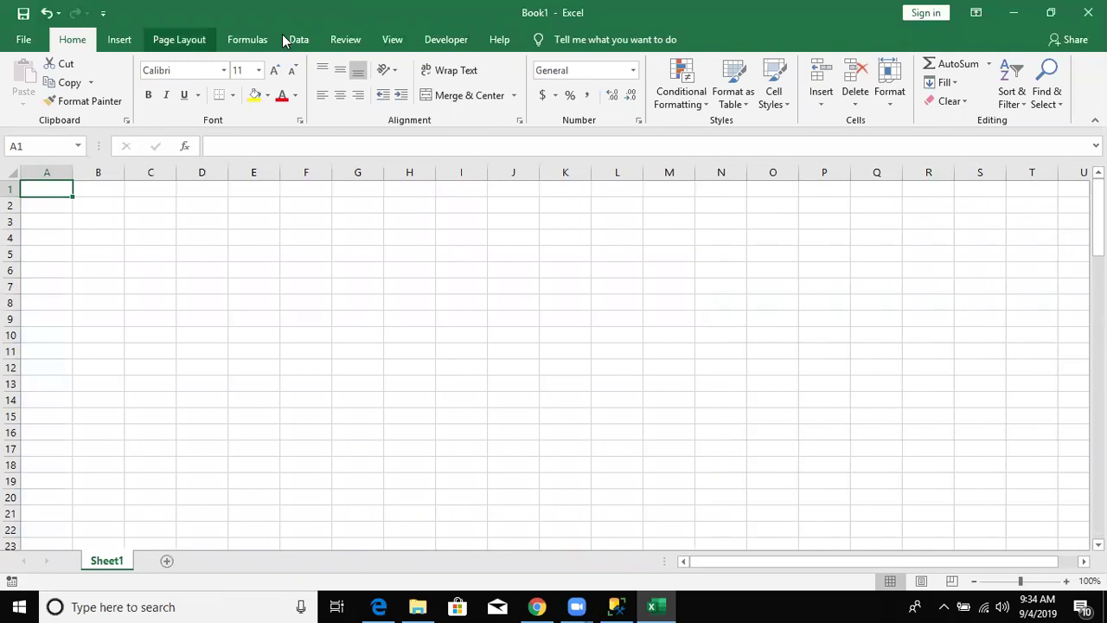
Bring up the list of external data sources from the Data tab.
left_click(270, 39)
scroll(39, 115, "down", 1)
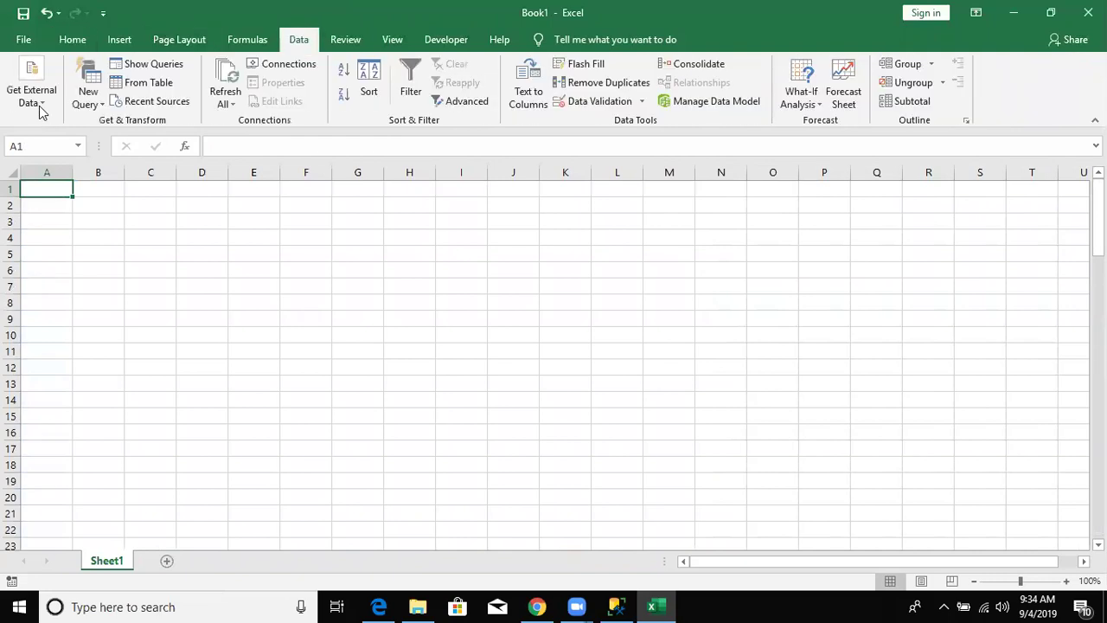
left_click(31, 91)
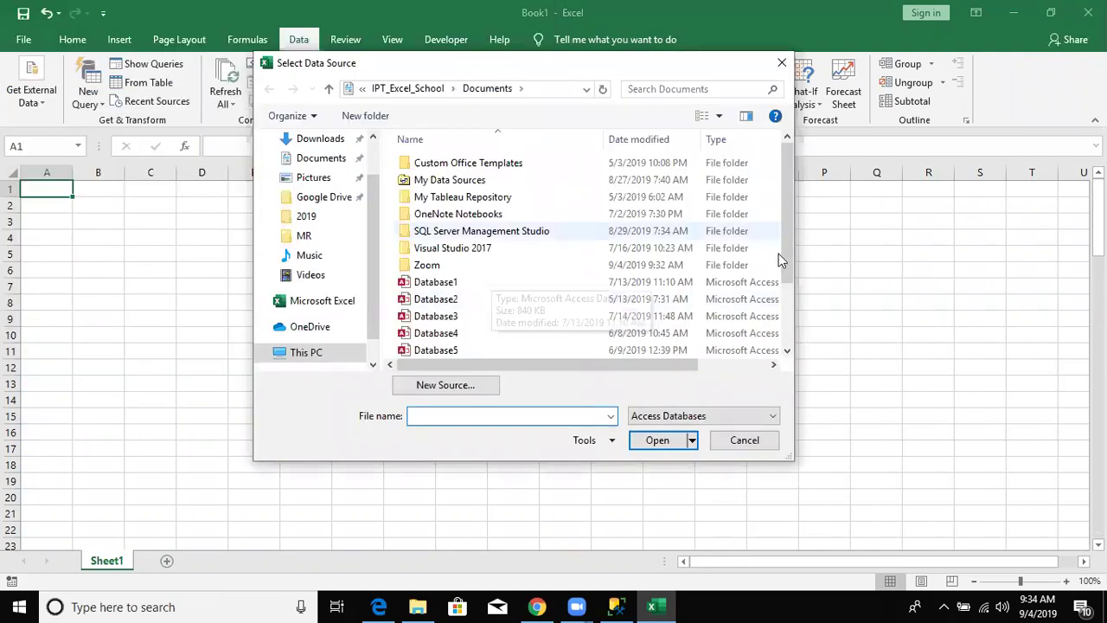
scroll(769, 346, "down", 1)
scroll(441, 210, "down", 2)
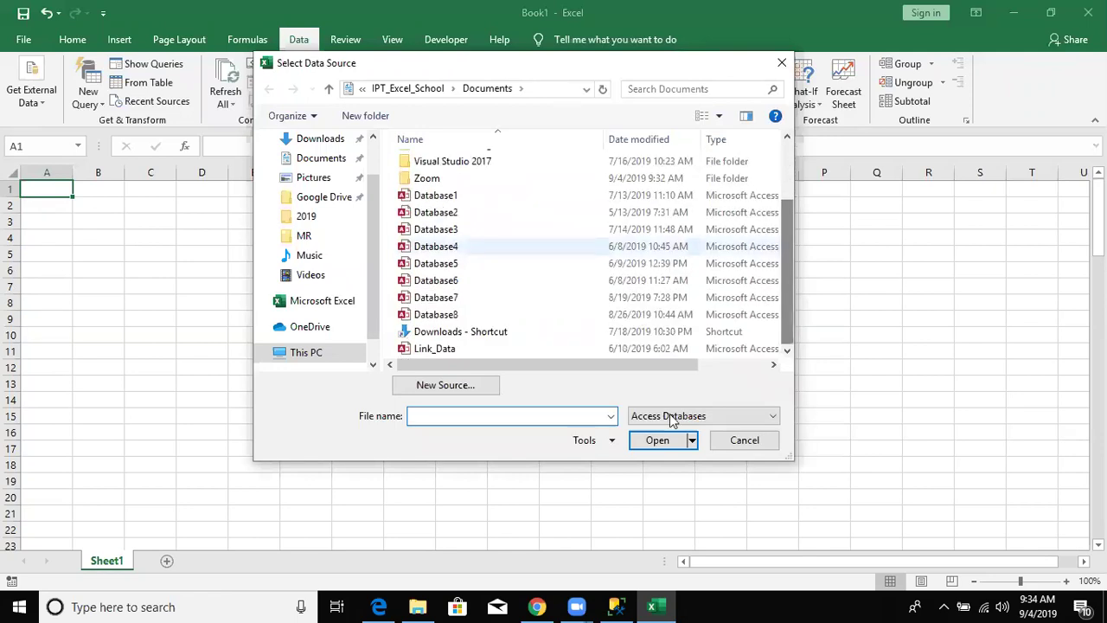
Show all file types, open the Data workbook, and confirm its table for import.
left_click(666, 416)
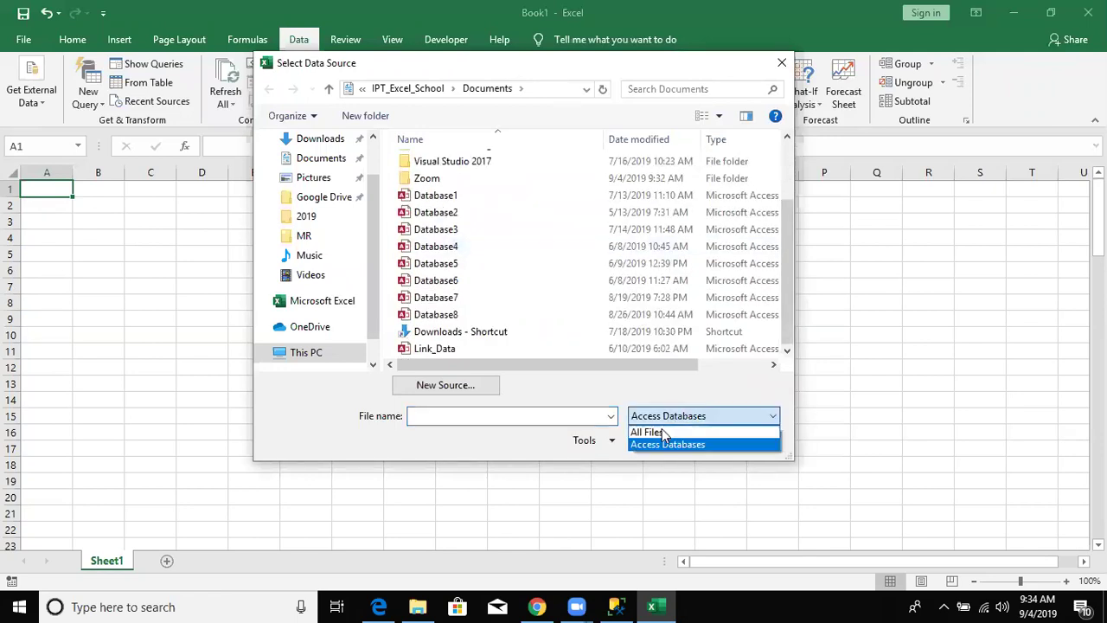
left_click(664, 433)
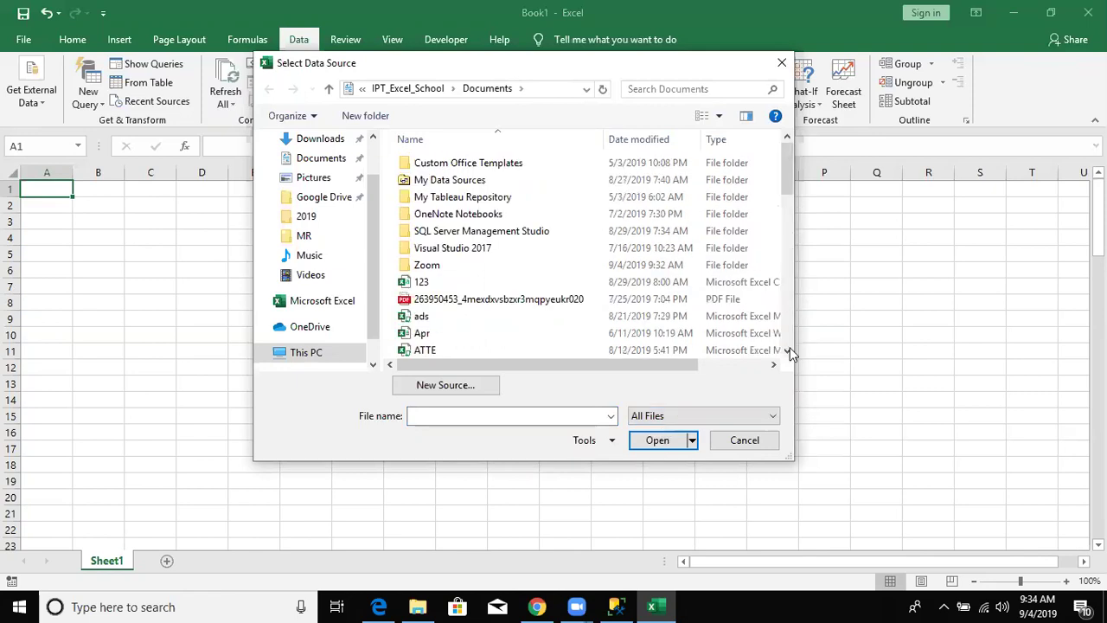
scroll(789, 351, "down", 1)
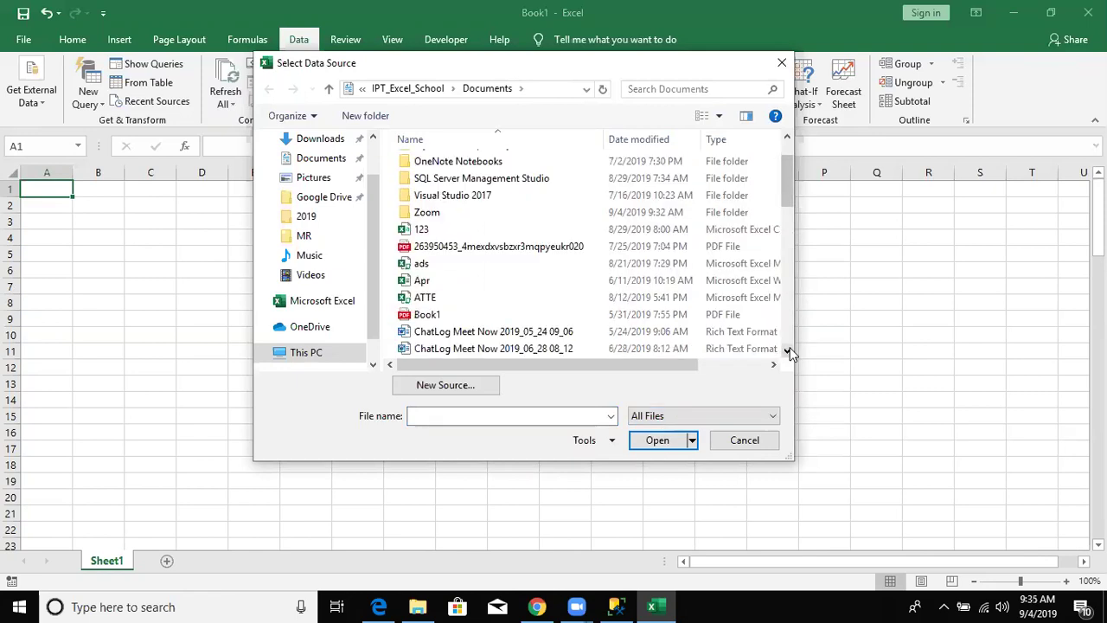
scroll(789, 351, "down", 1)
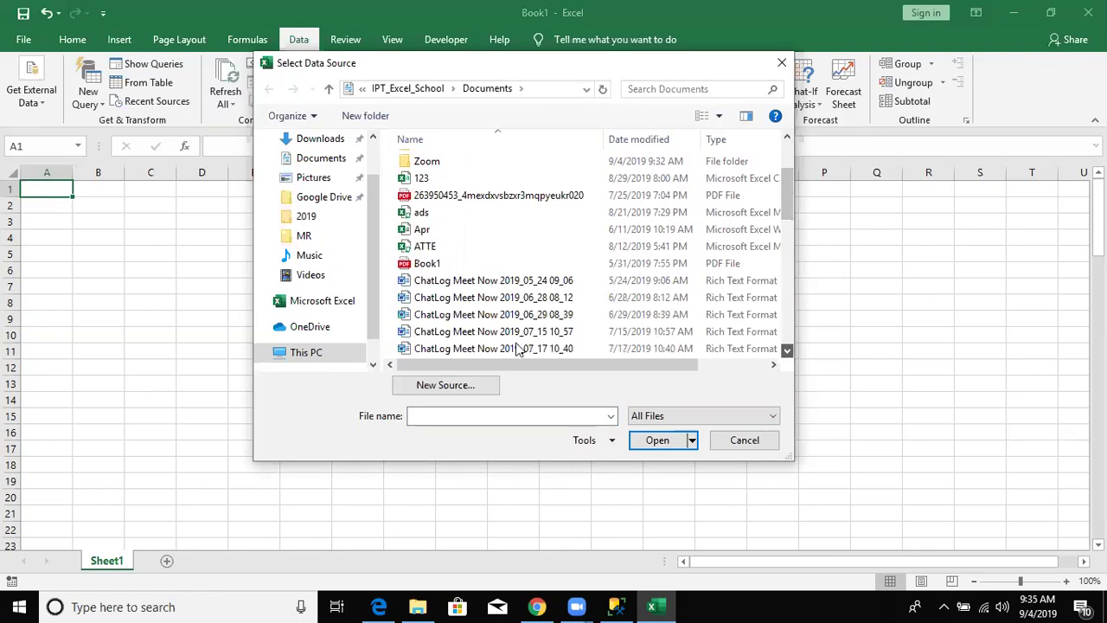
scroll(461, 263, "down", 3)
left_click(448, 232)
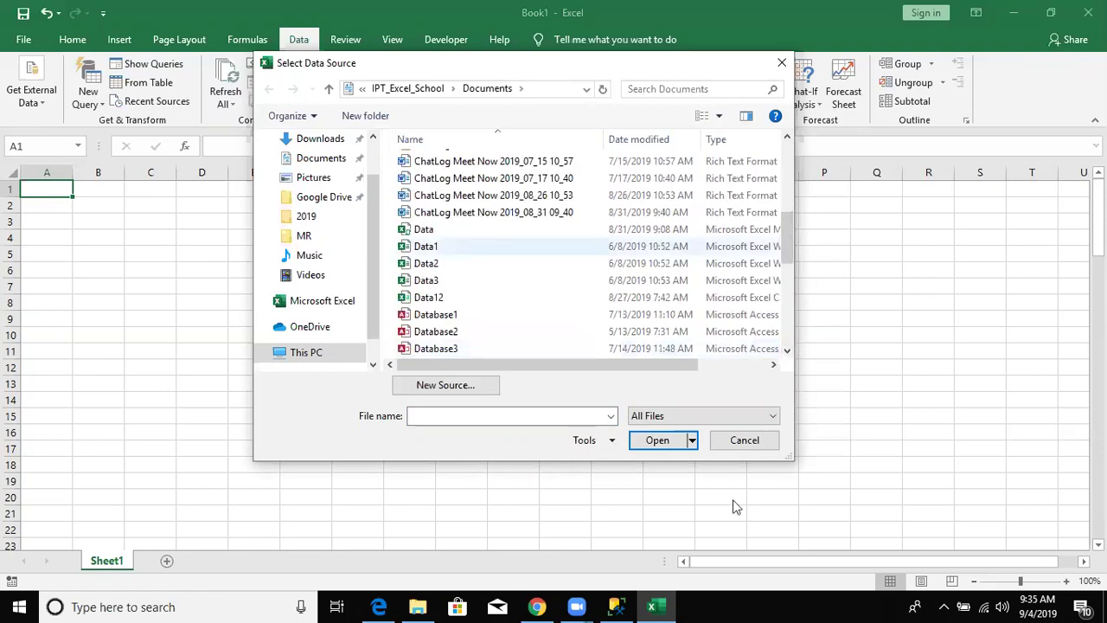
left_click(673, 448)
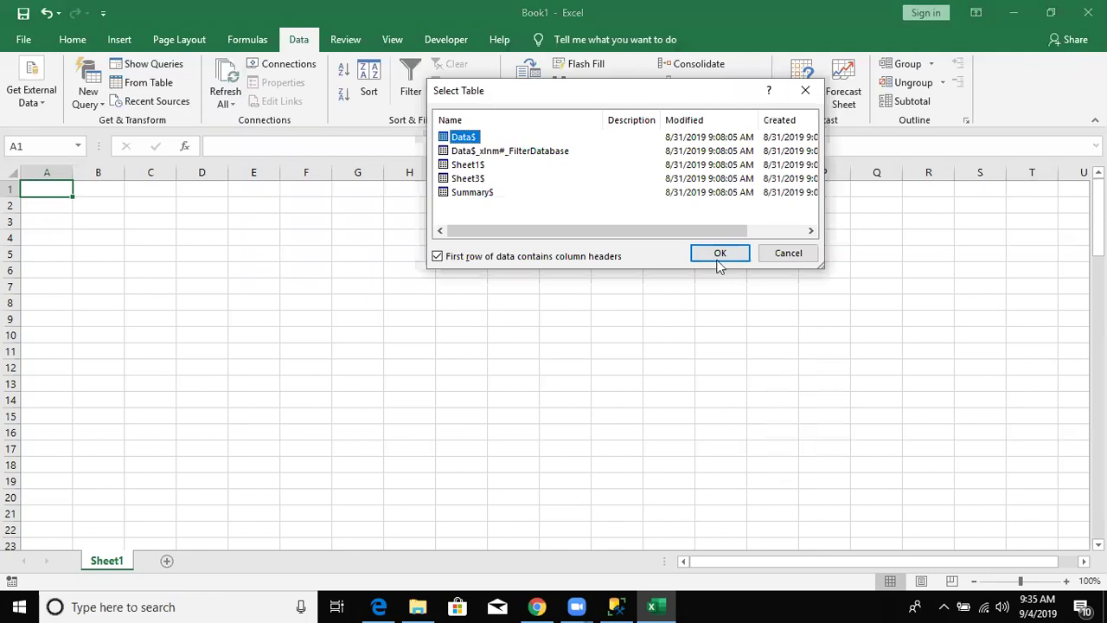
left_click(719, 259)
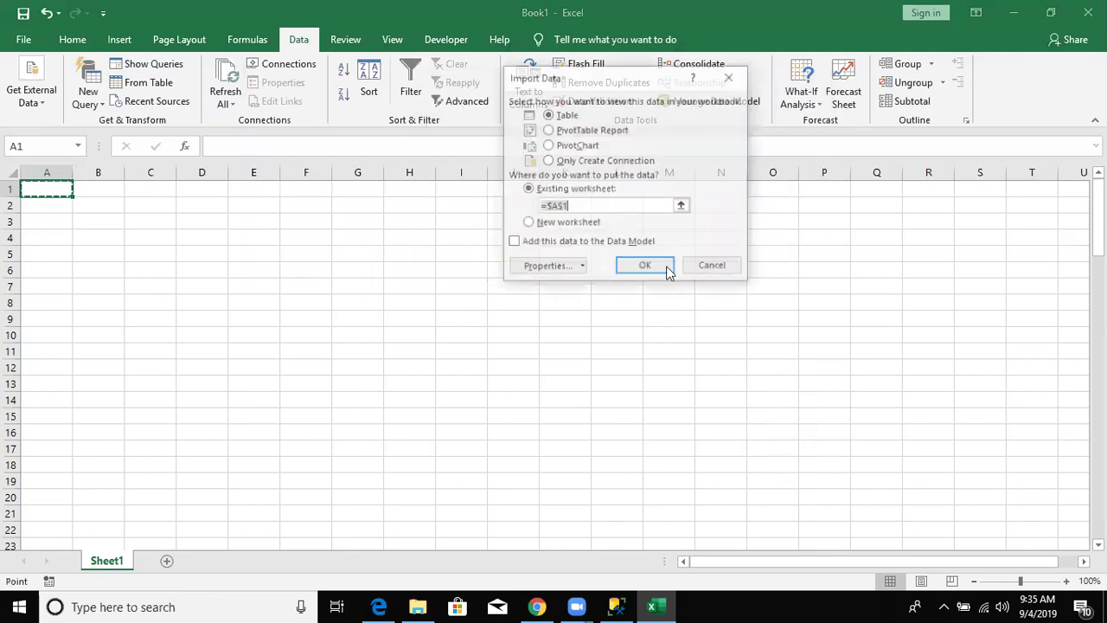
Place the imported data at A1, then review headers from ID to Month and its first value, Apr.
left_click(667, 268)
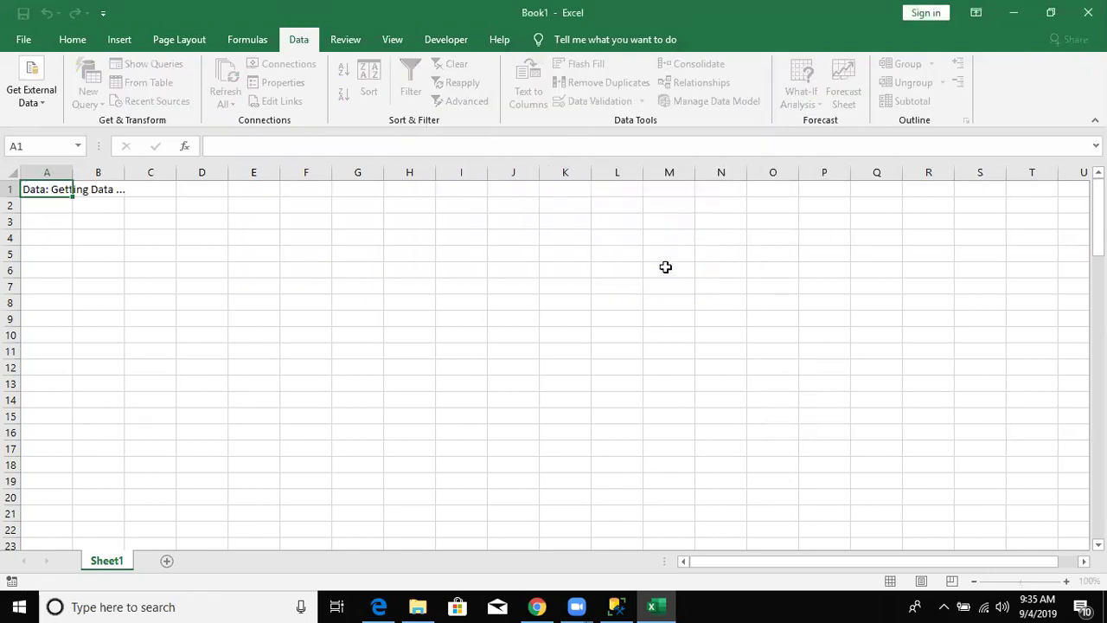
key("Right")
key("Right")
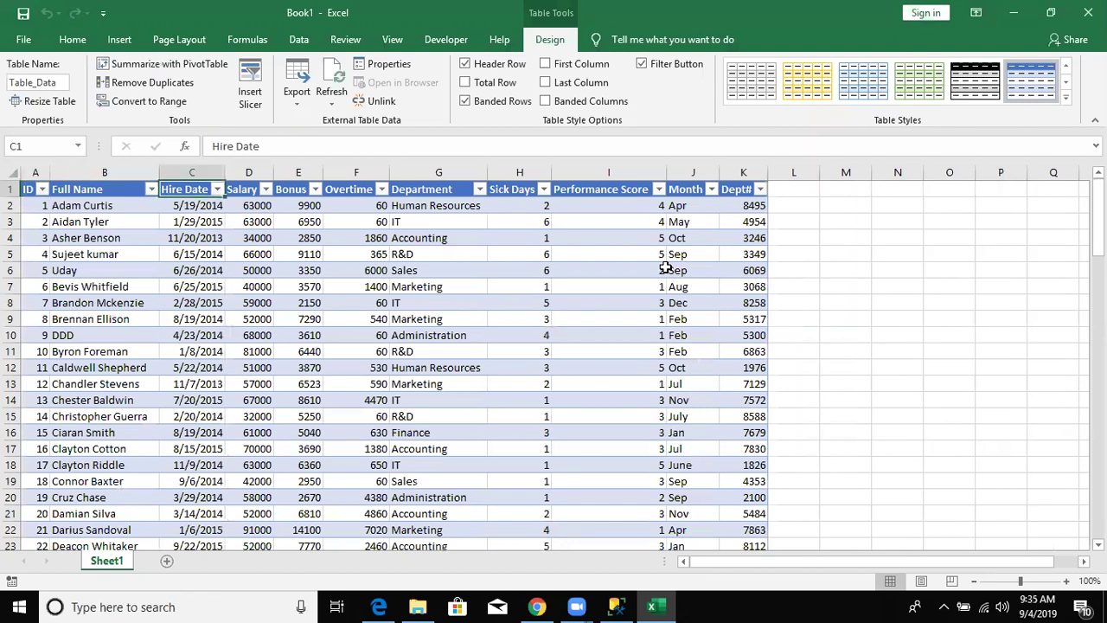
key("Right")
key("Right")
key("Right")
key("Right")
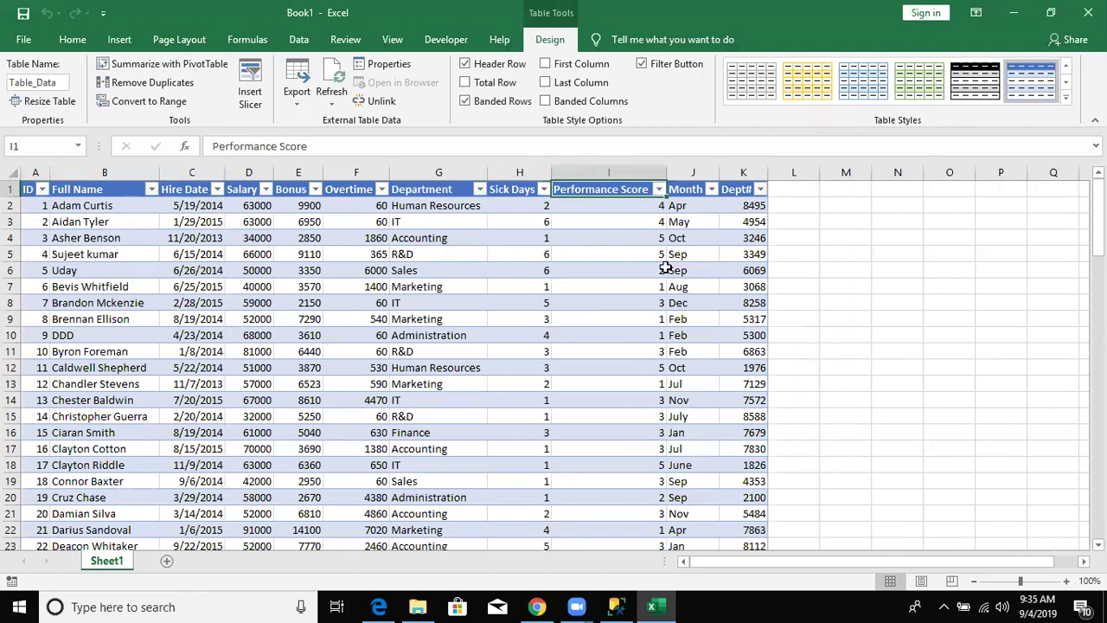
key("Right")
key("Right")
key("Left")
key("Left")
key("Left")
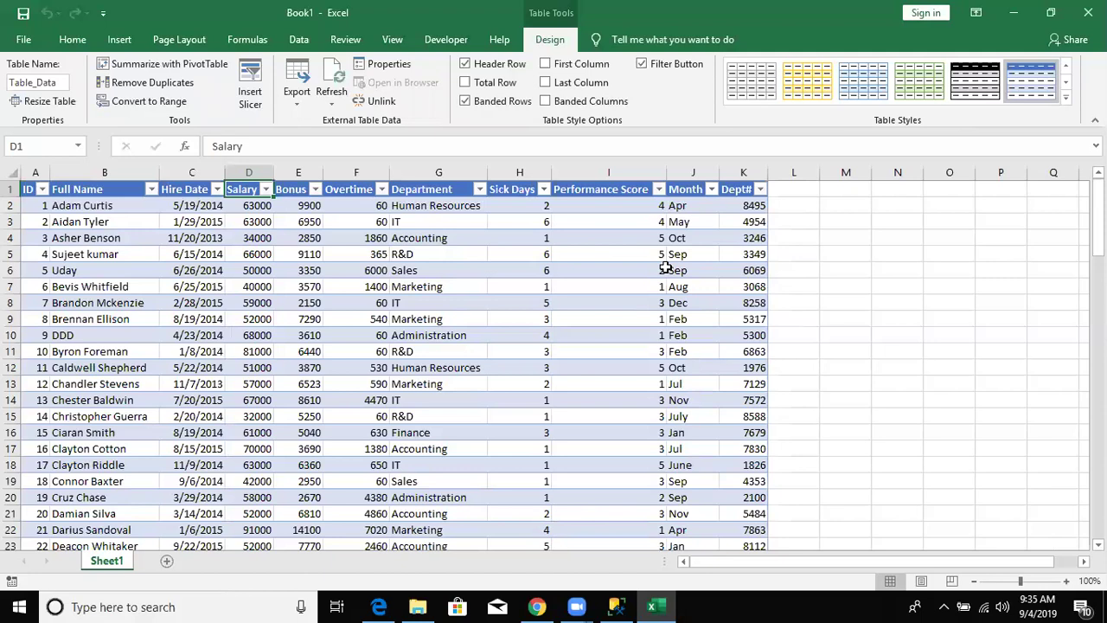
key("Left")
key("Left")
key("Left")
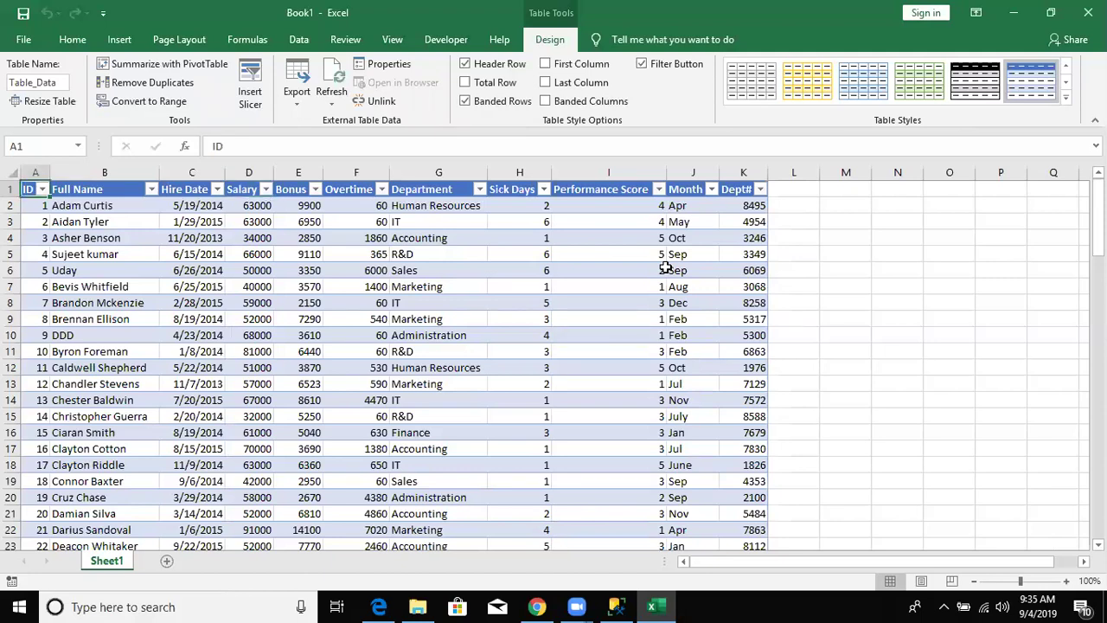
key("ctrl+Right")
key("Right")
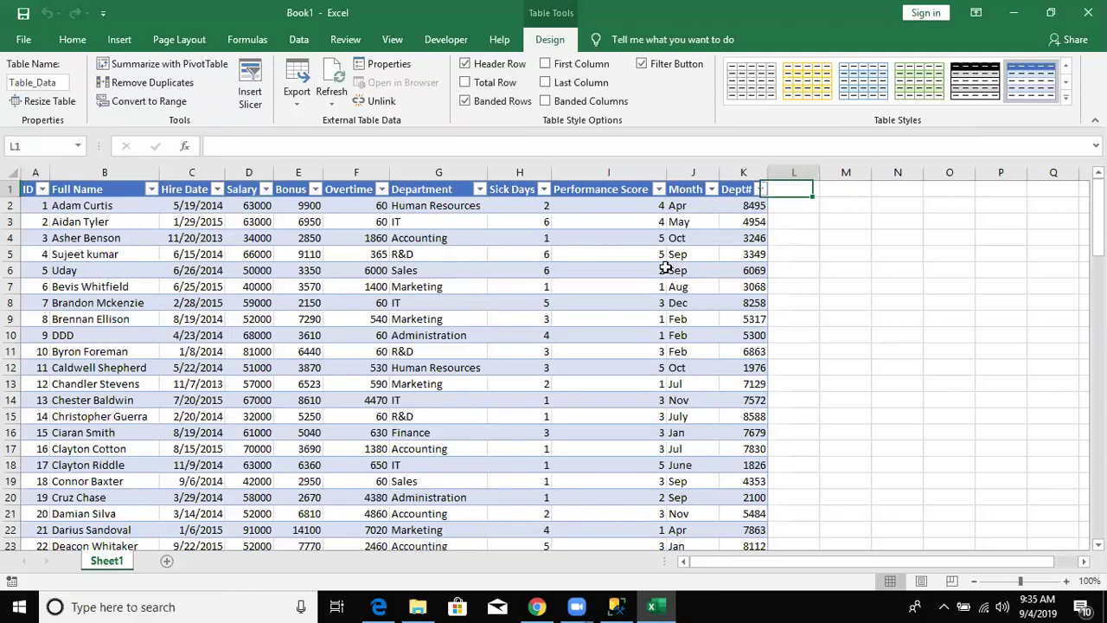
key("Left")
key("Left")
key("Down")
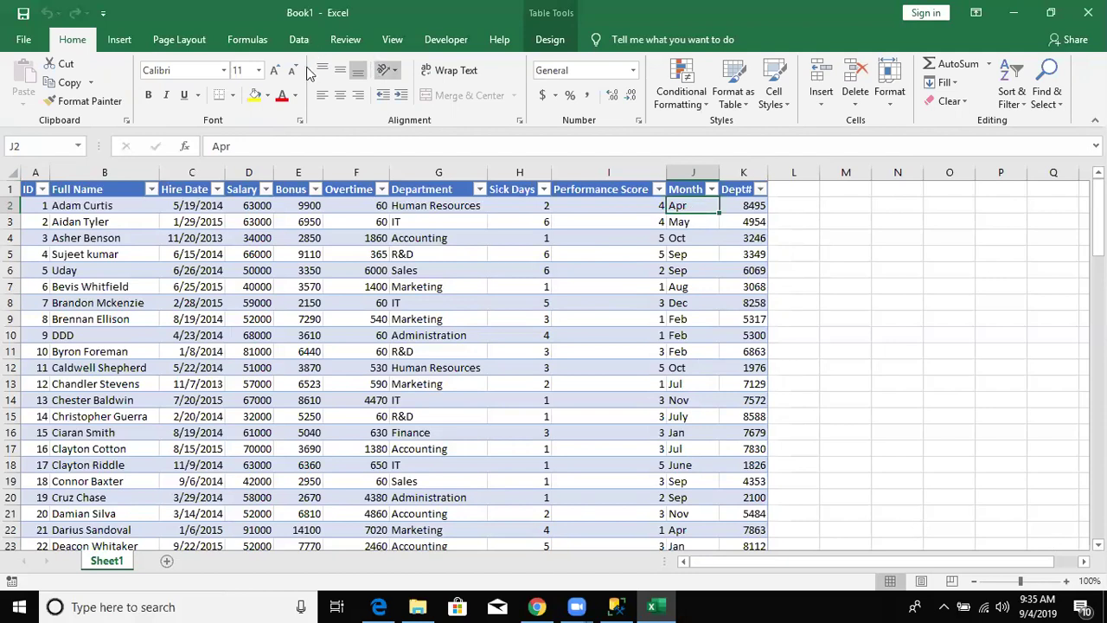
In the Data connection's Definition properties, switch the command type from Table to SQL.
left_click(299, 38)
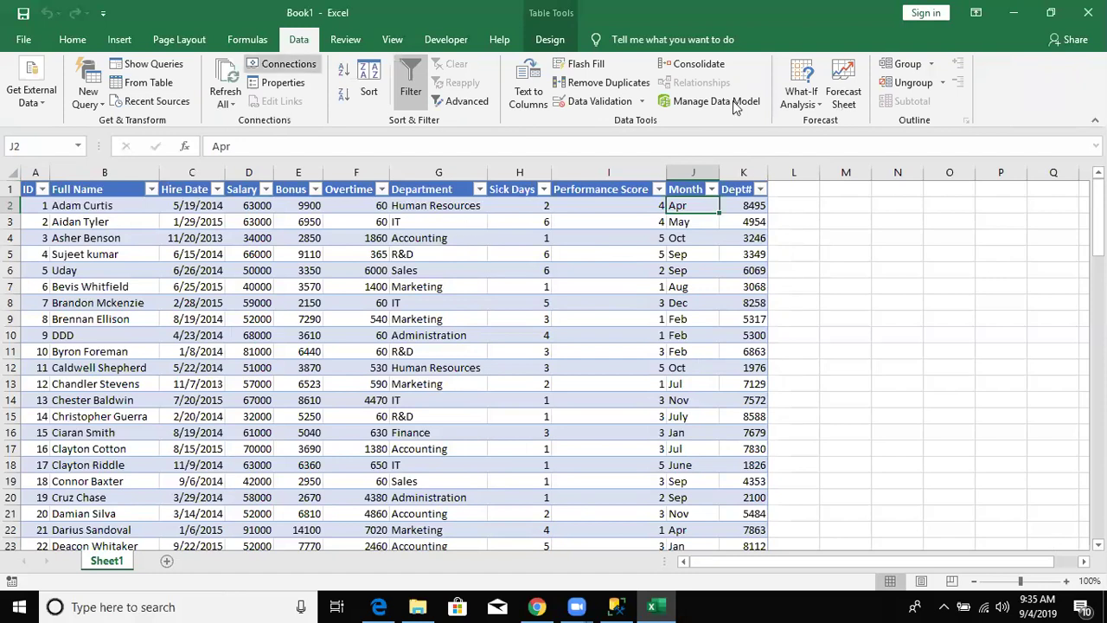
left_click(779, 106)
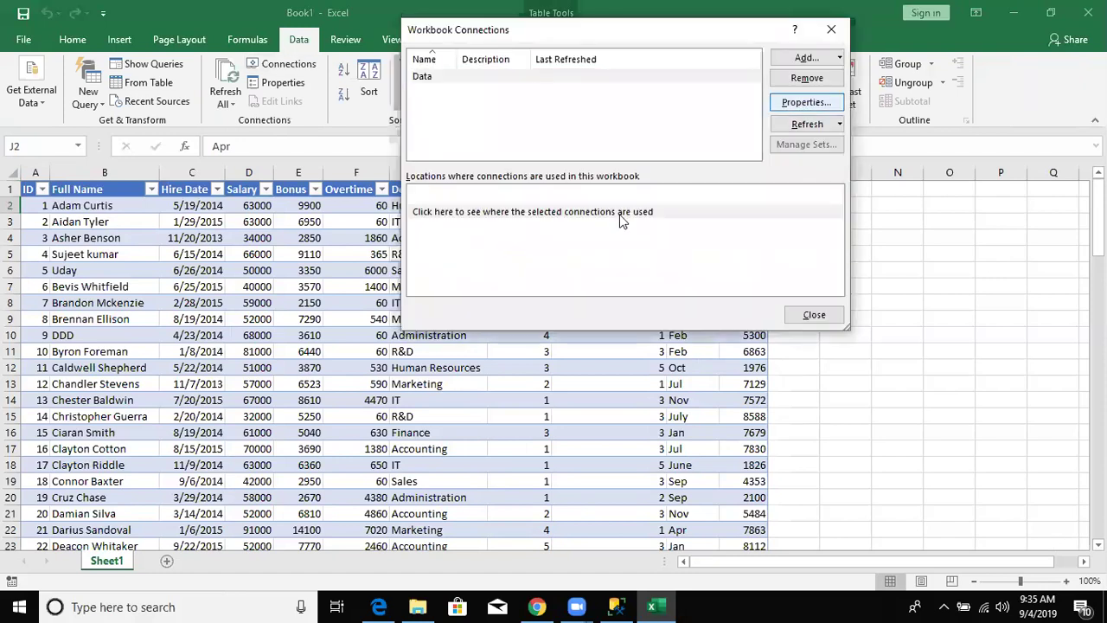
left_click(511, 92)
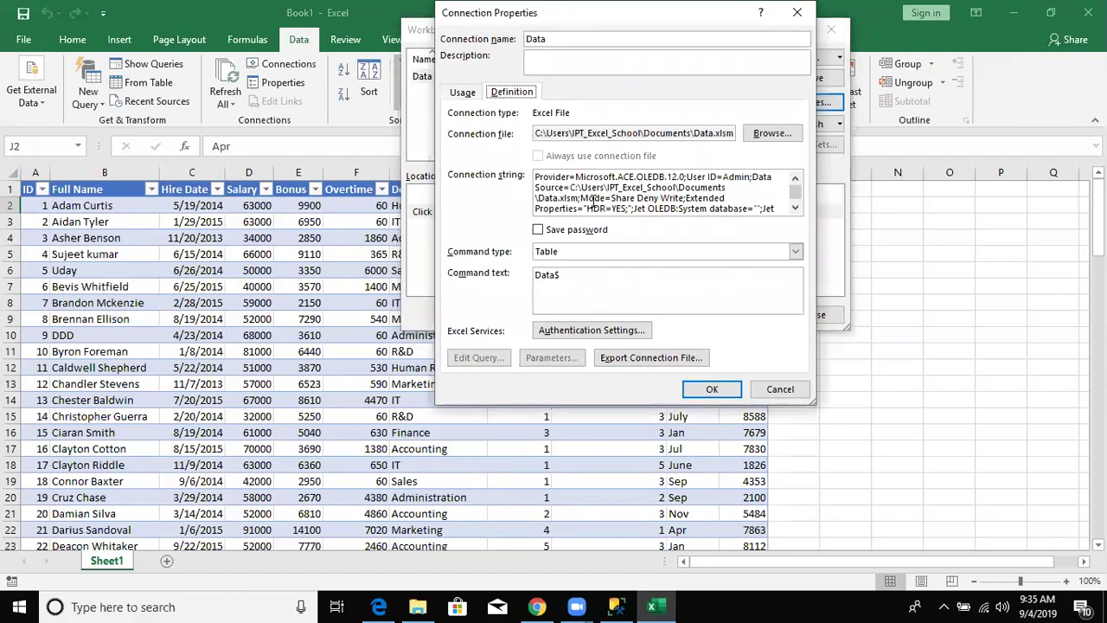
left_click_drag(567, 276, 444, 289)
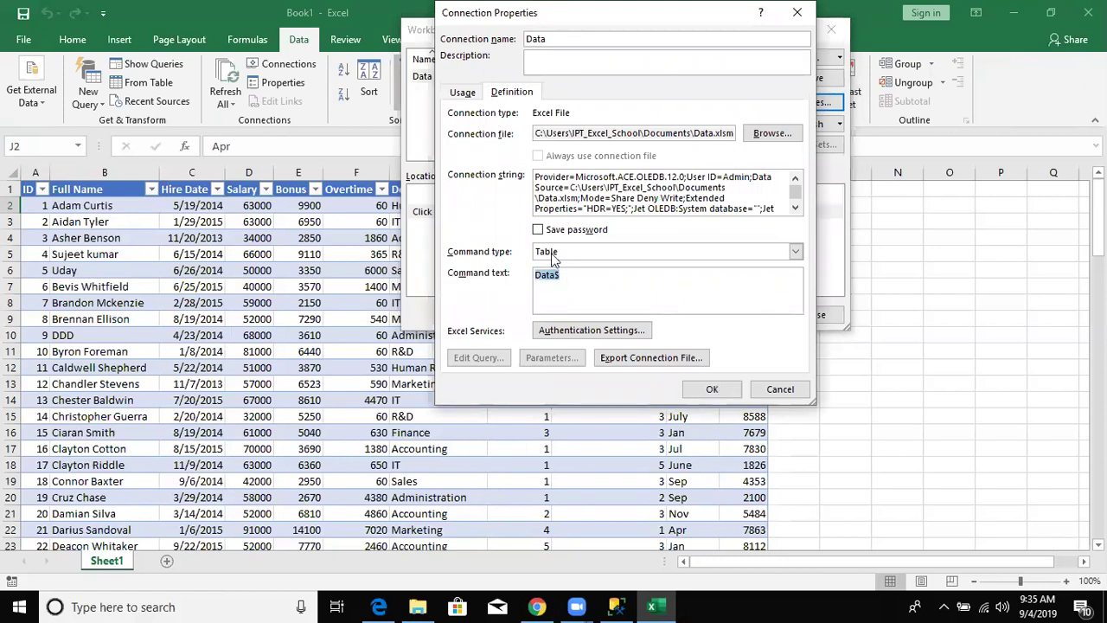
left_click(554, 252)
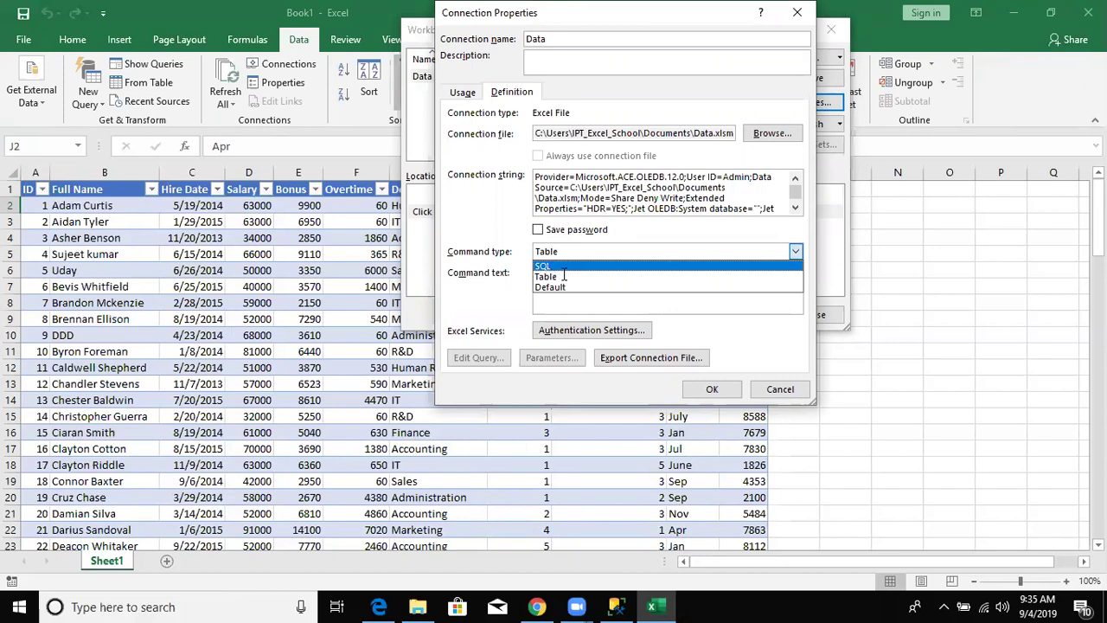
left_click(545, 266)
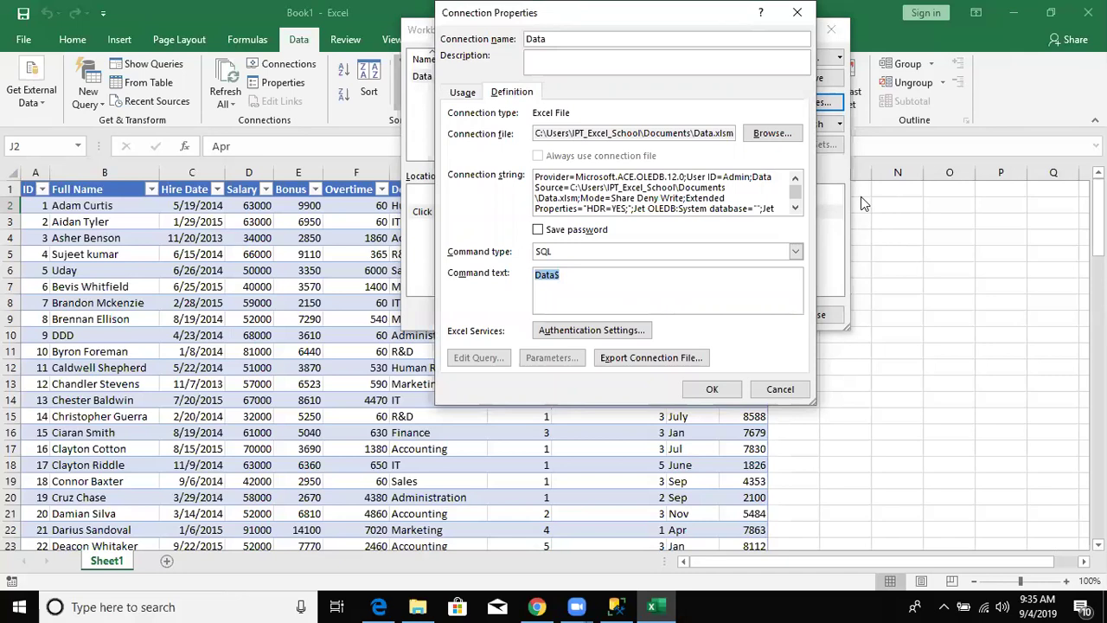
key("Return")
key("Return")
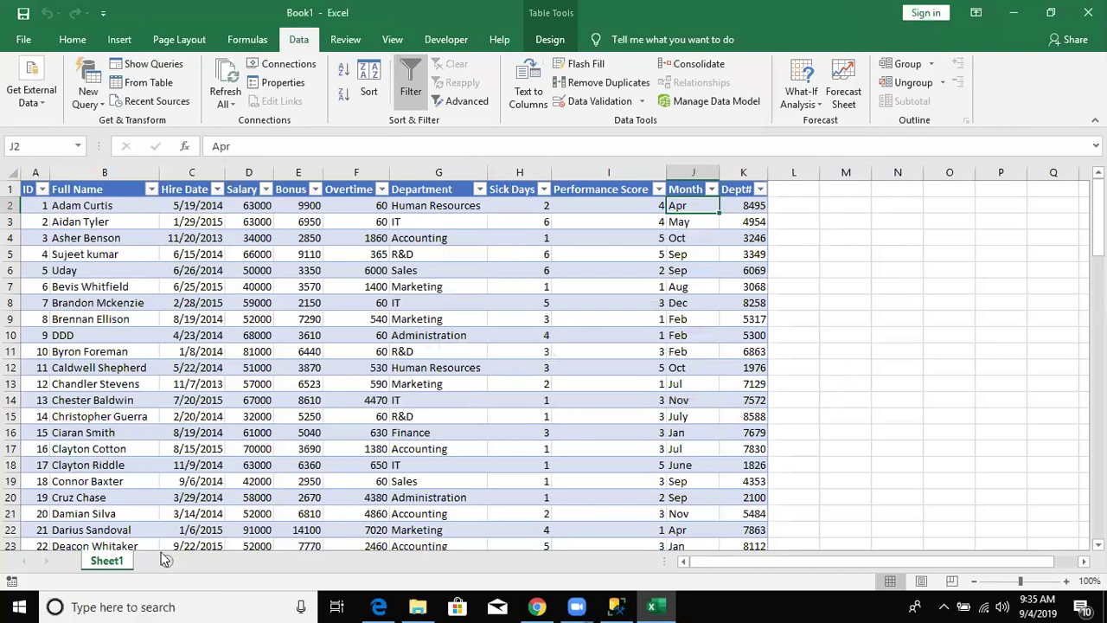
Delete Sheet1 and its imported table, leaving only the empty Sheet2.
right_click(112, 562)
key("Escape")
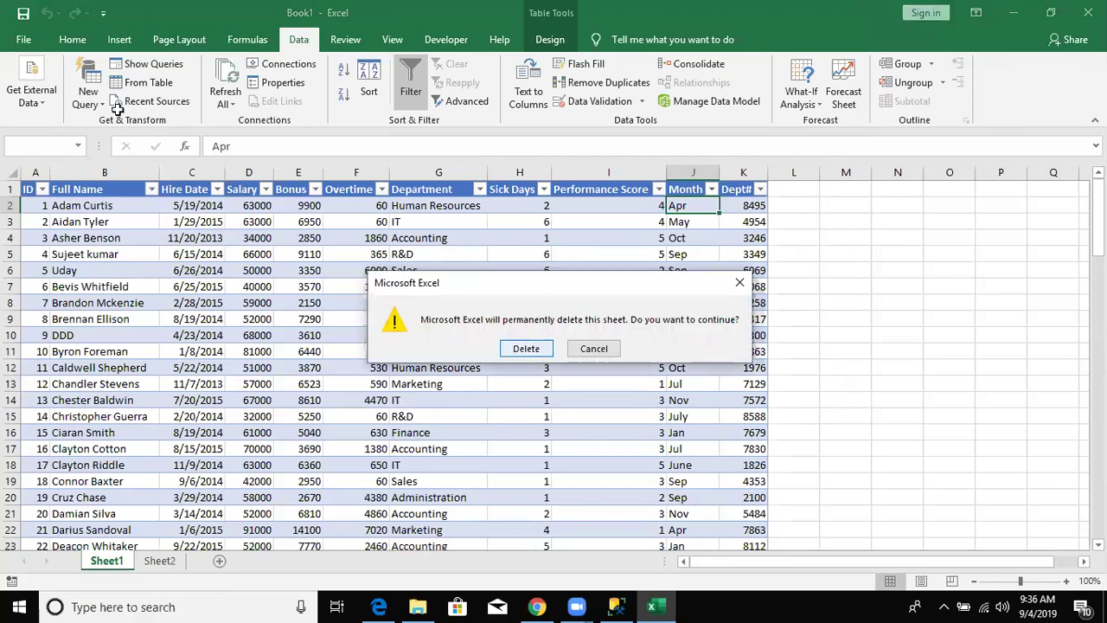
key("Return")
left_click(47, 110)
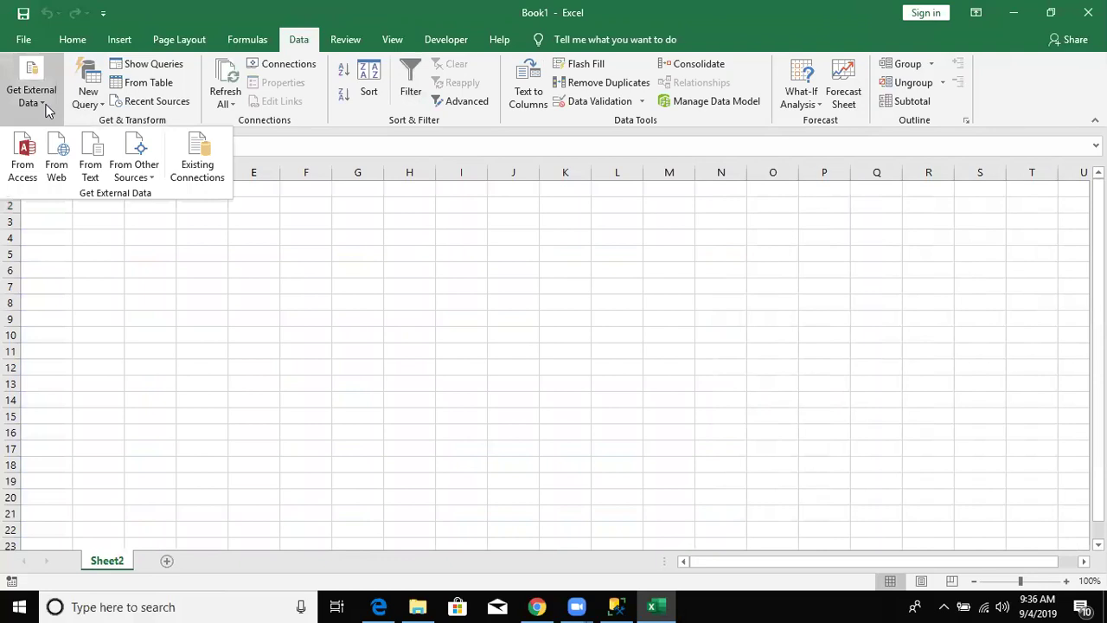
Start a Microsoft Query on Data.xlsm via Excel Files and enable System Tables in its options.
left_click(148, 180)
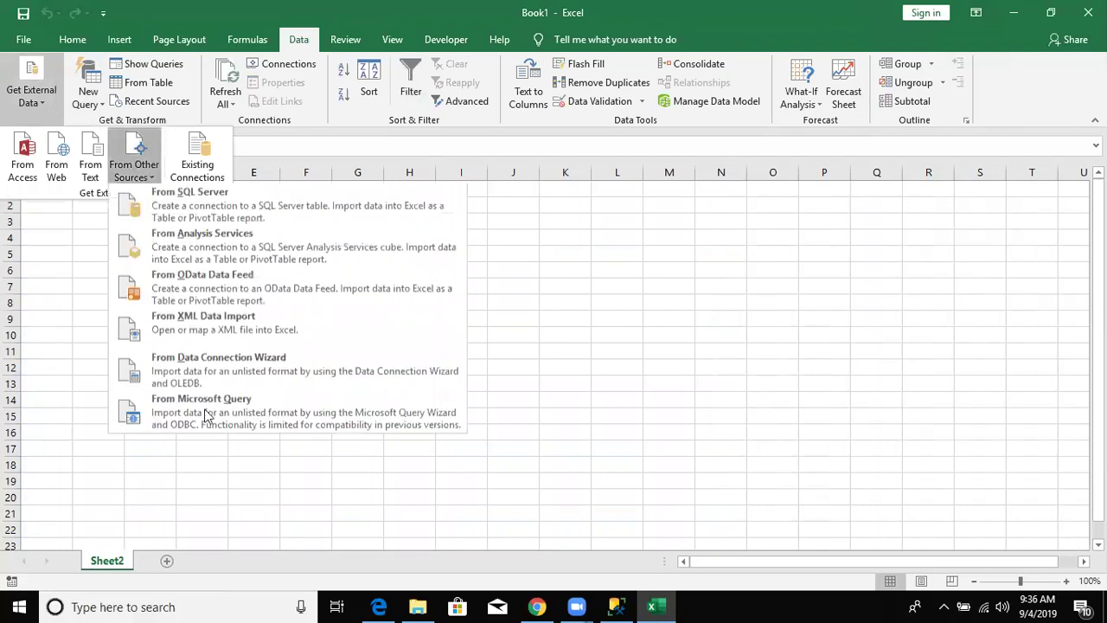
left_click(231, 415)
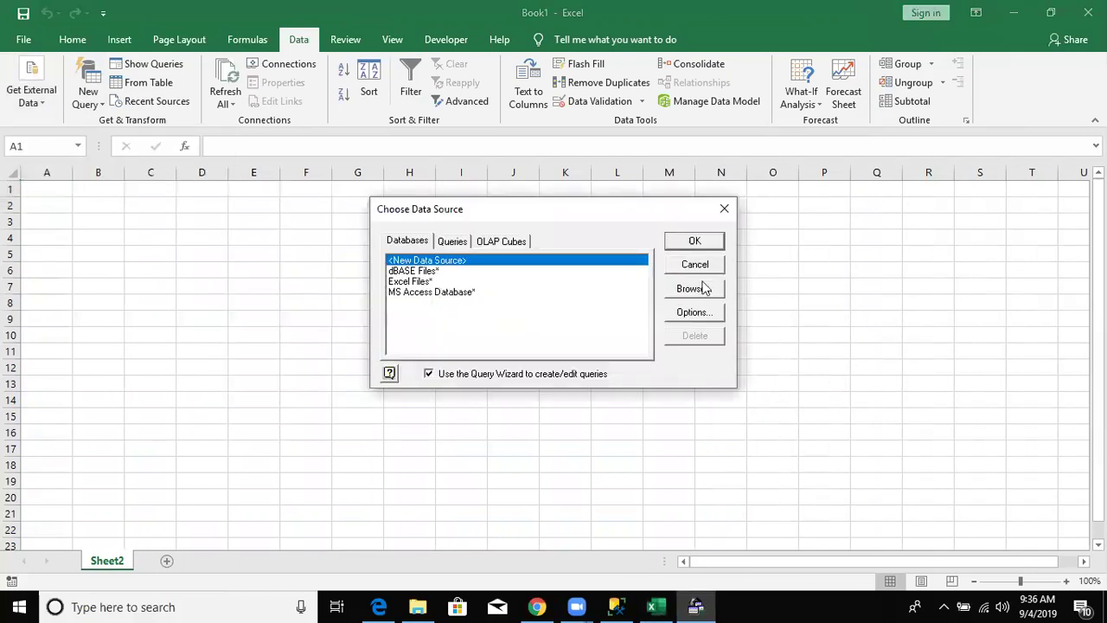
key("Down")
key("Down")
key("Return")
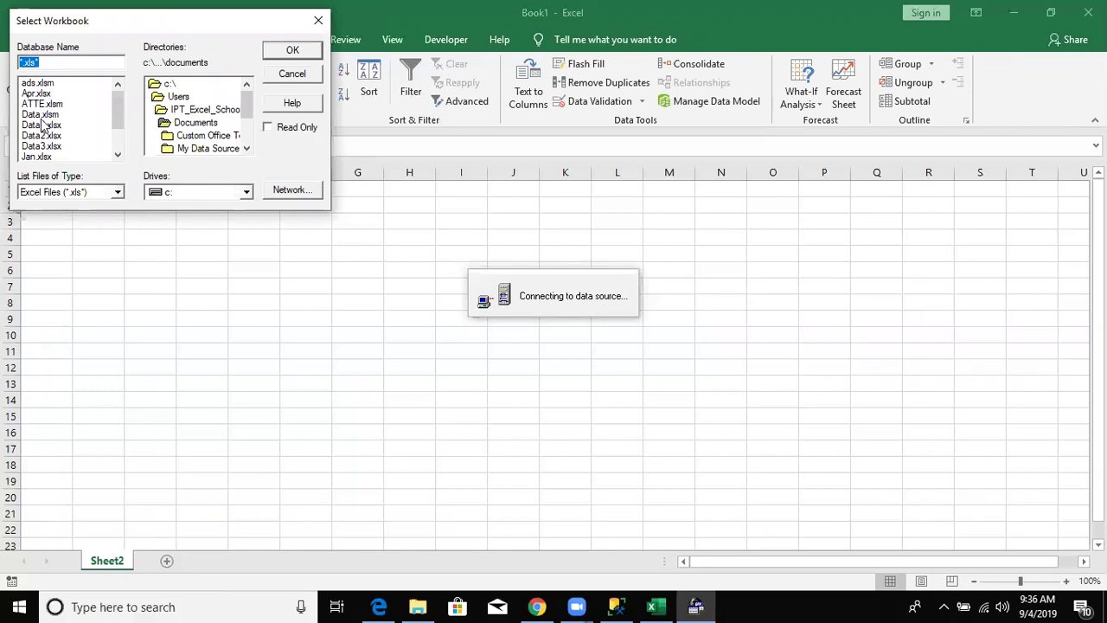
left_click(40, 114)
left_click(292, 50)
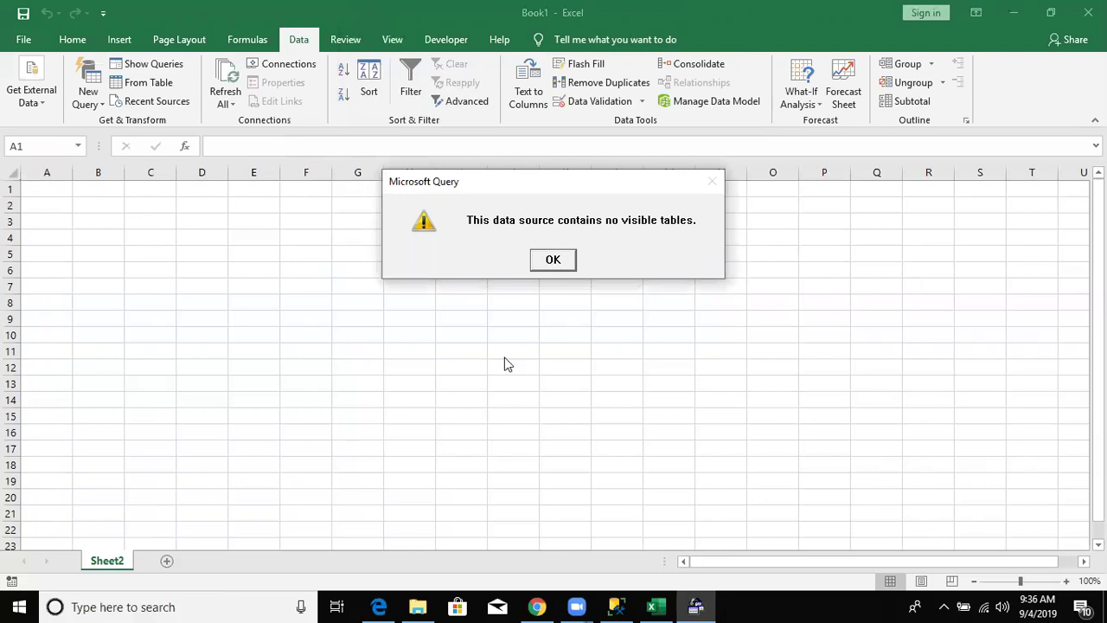
key("Return")
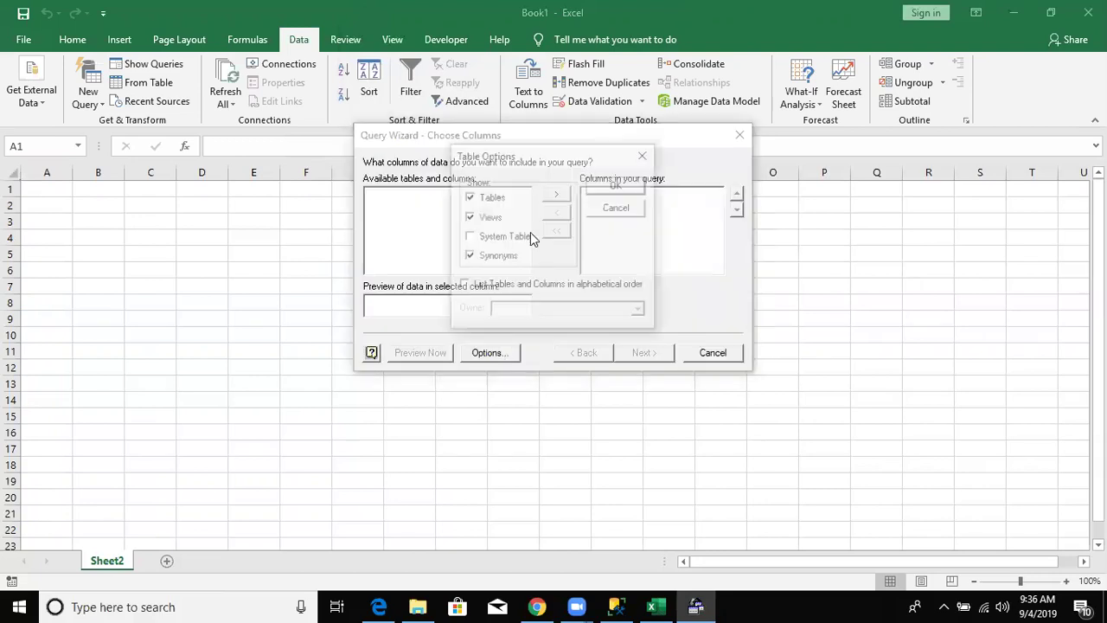
left_click(500, 237)
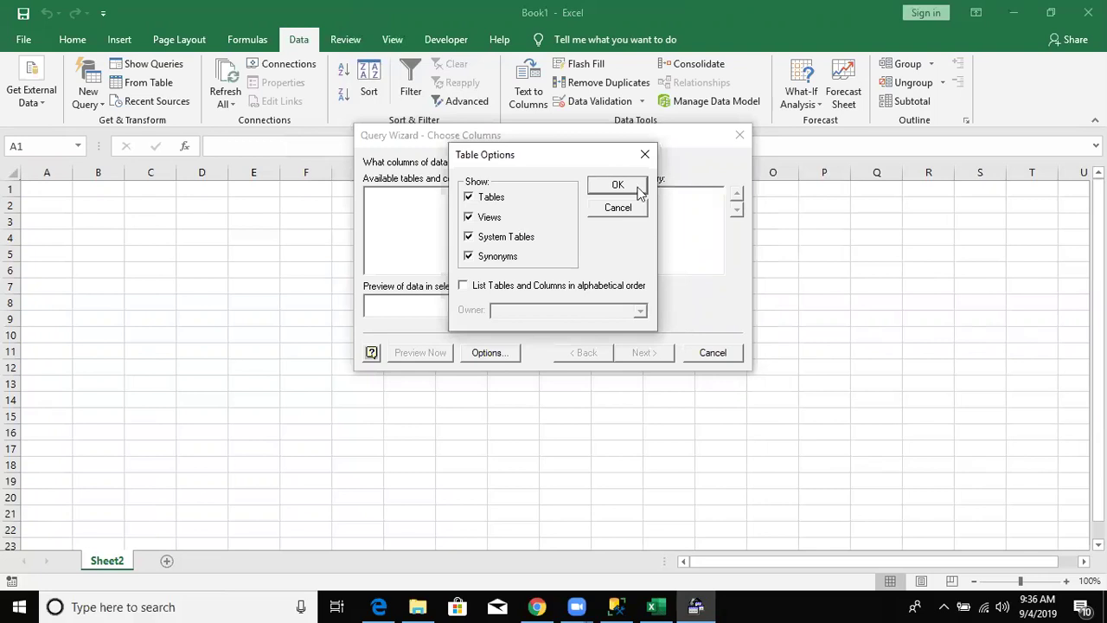
Add every Data$ column, ID through Sick Days, to the query and continue to Filter Data.
left_click(609, 189)
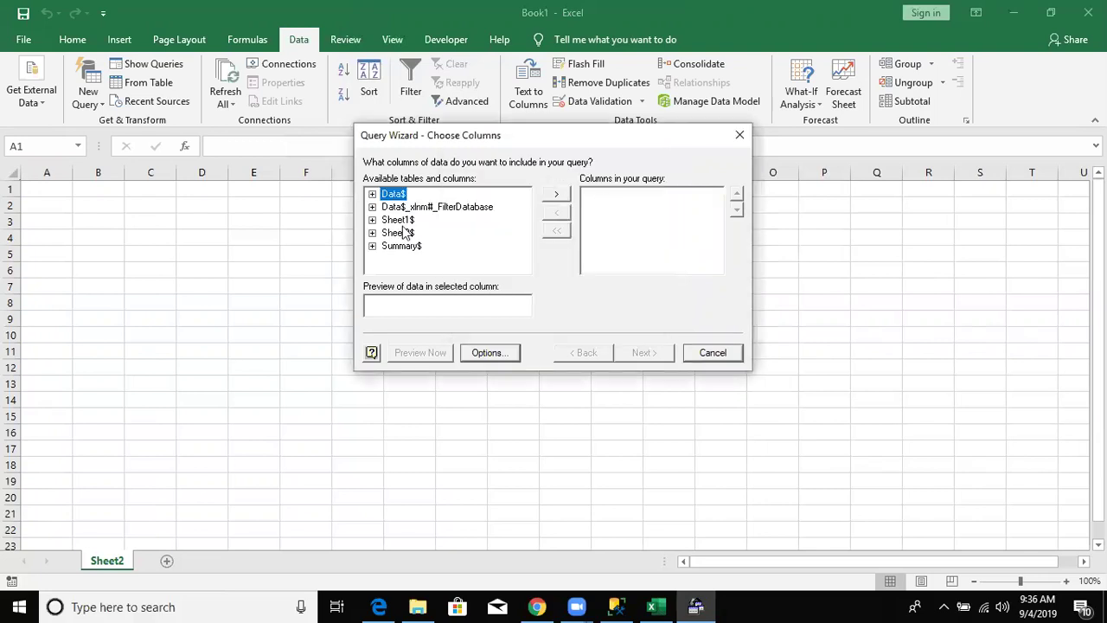
left_click(558, 195)
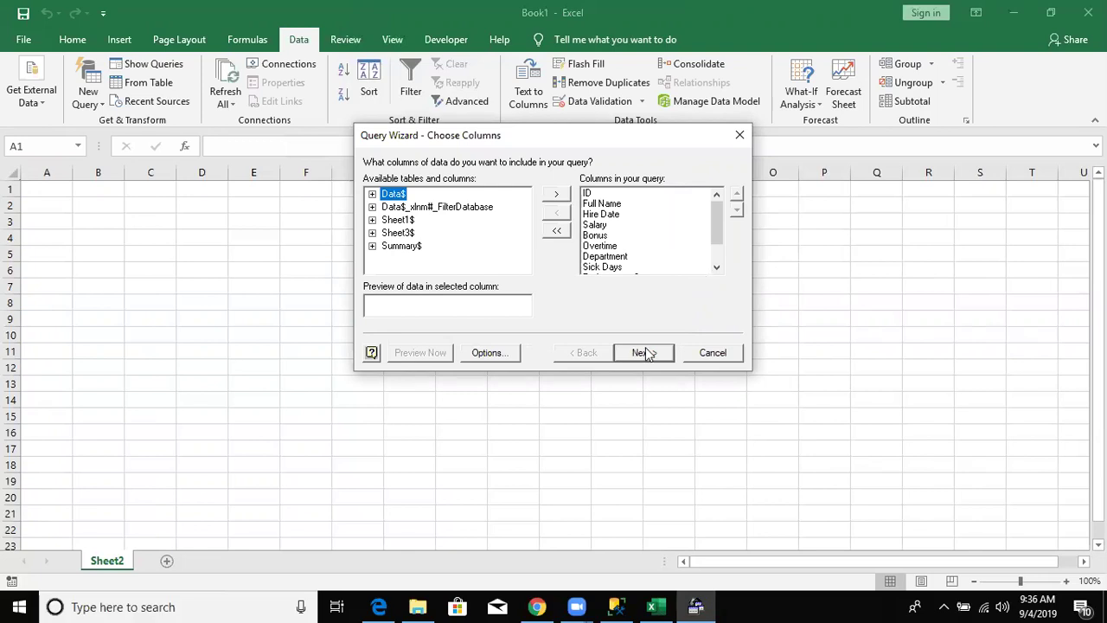
left_click(647, 353)
key("alt+b")
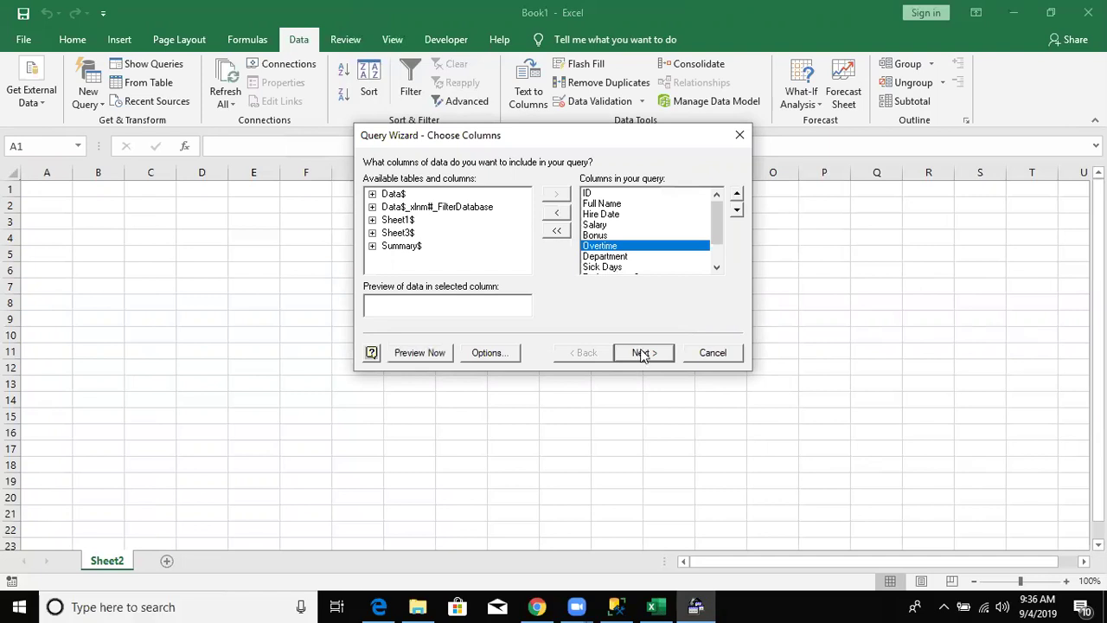
left_click(643, 353)
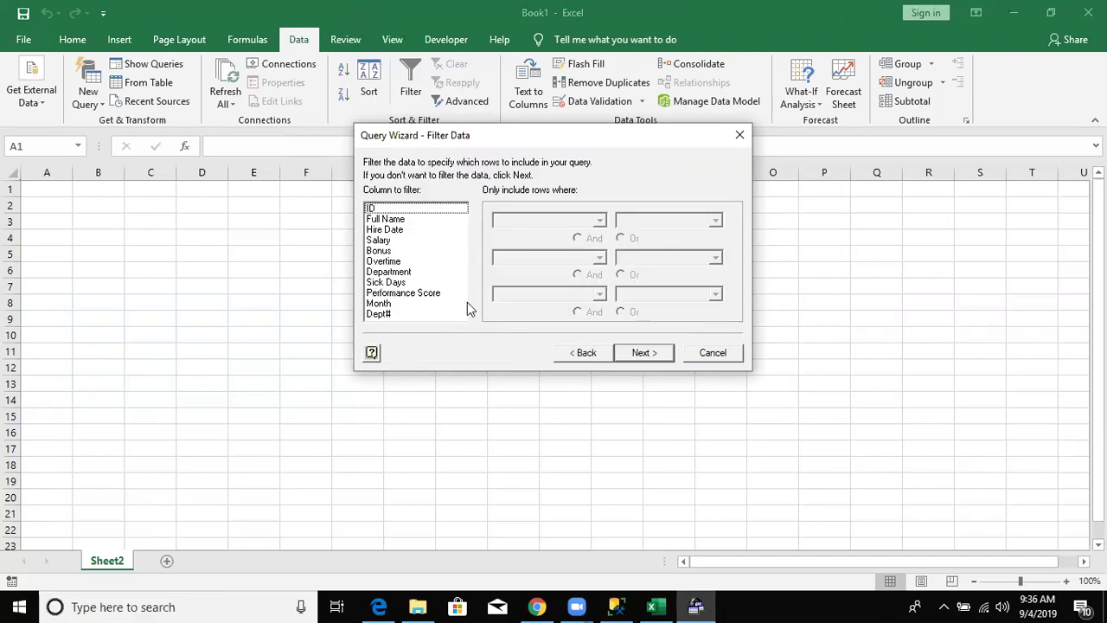
Filter the query rows so Month equals Apr.
left_click(402, 304)
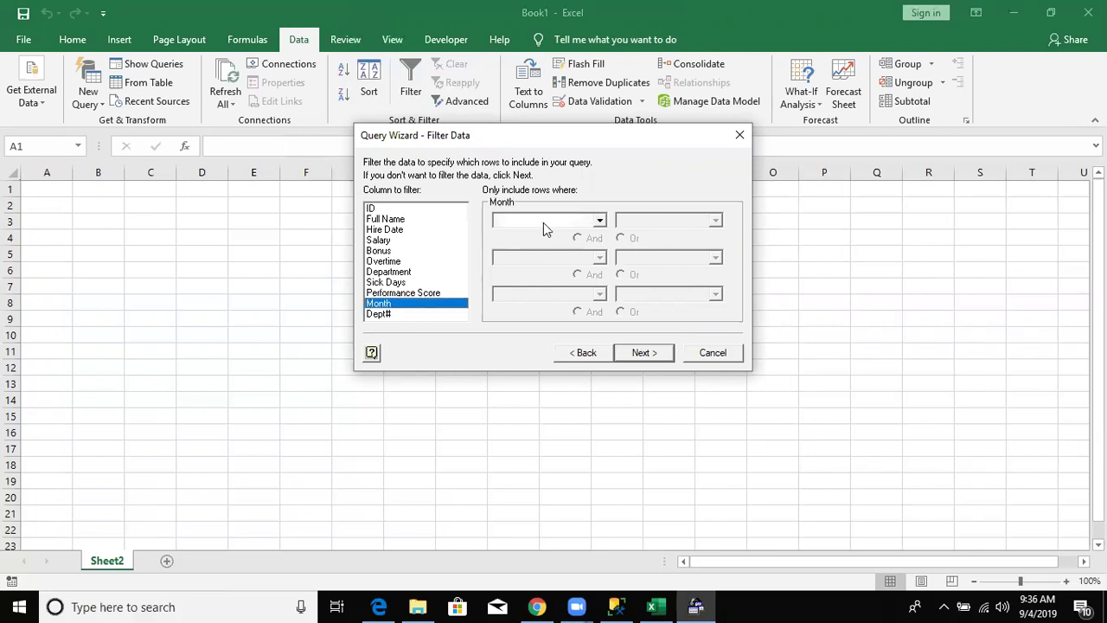
left_click(543, 222)
left_click(538, 244)
left_click(621, 222)
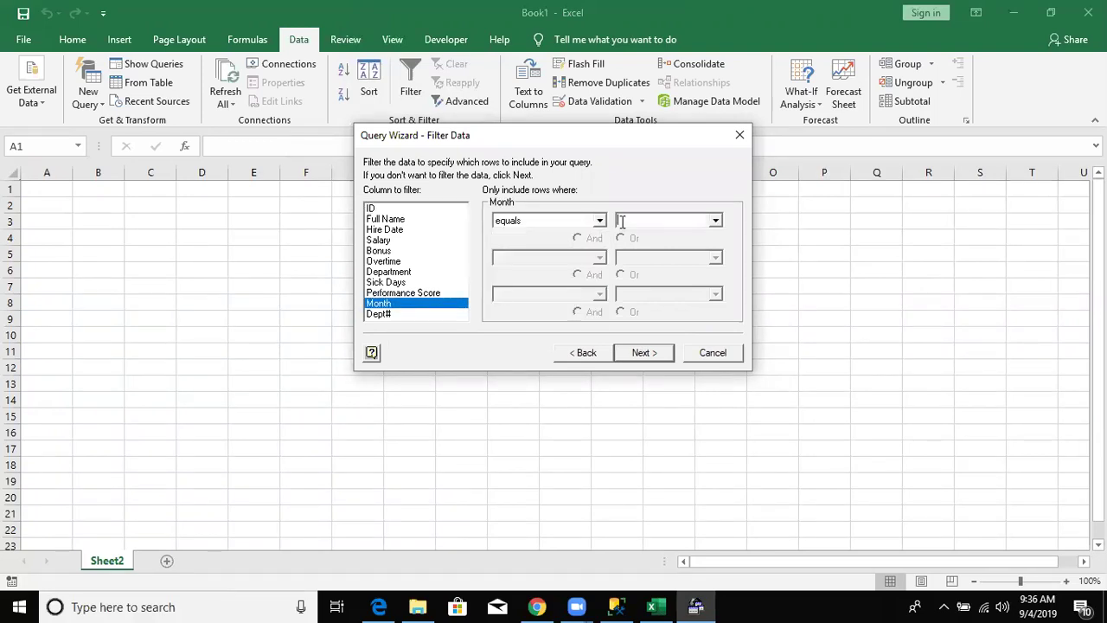
left_click(716, 220)
left_click(643, 351)
Skip sorting and finish the wizard, returning the data to Excel.
left_click(642, 352)
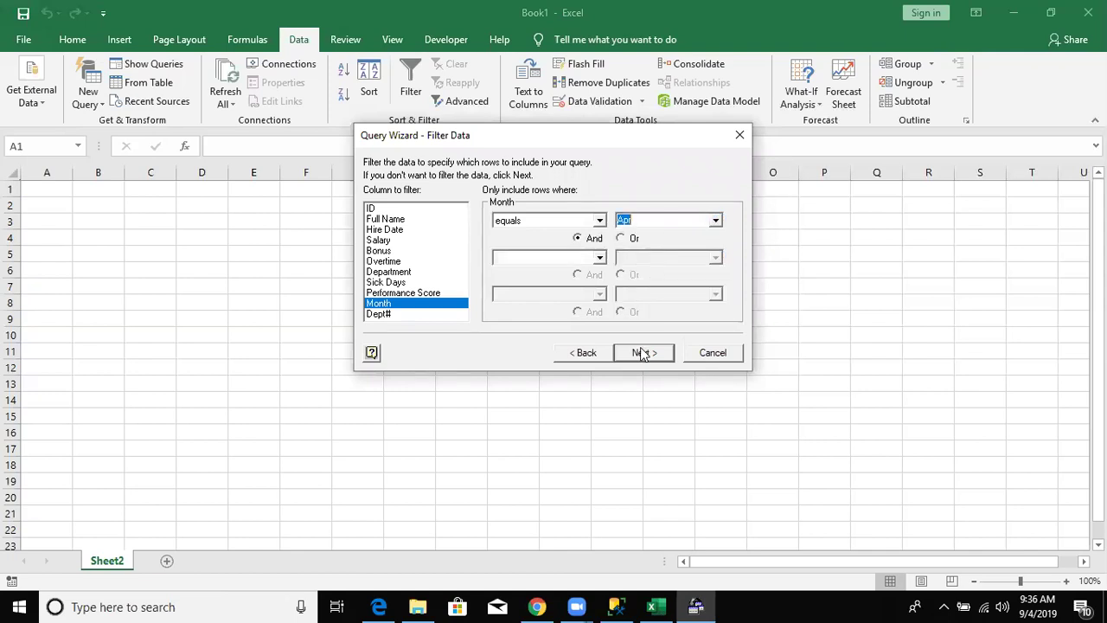
left_click(642, 353)
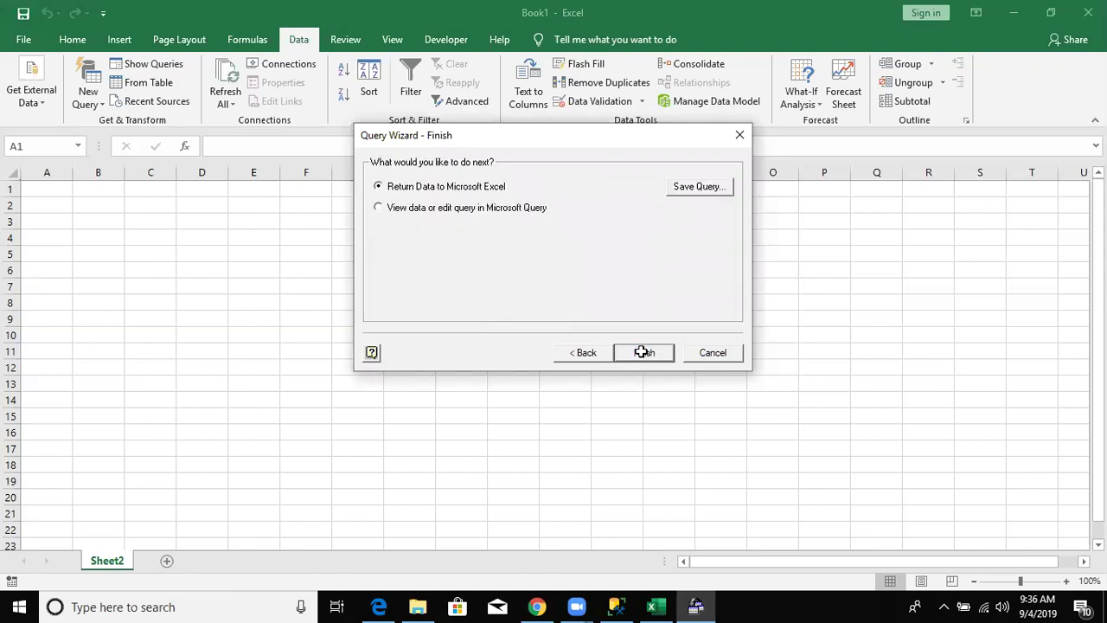
left_click(641, 352)
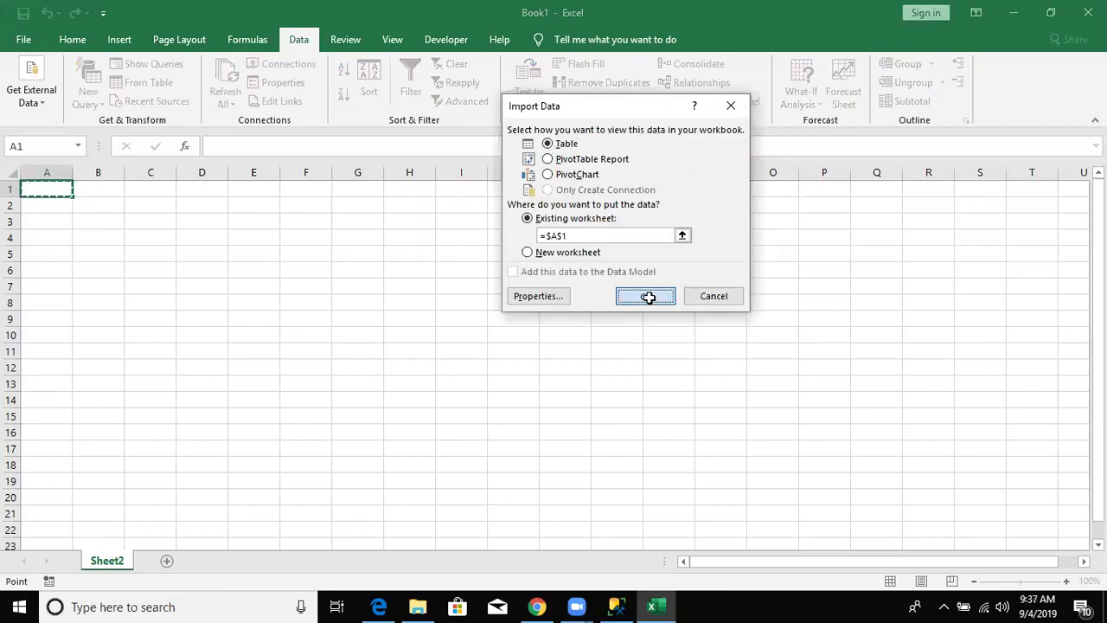
Load the query results as a table at $A$1 and review the header row.
left_click(647, 296)
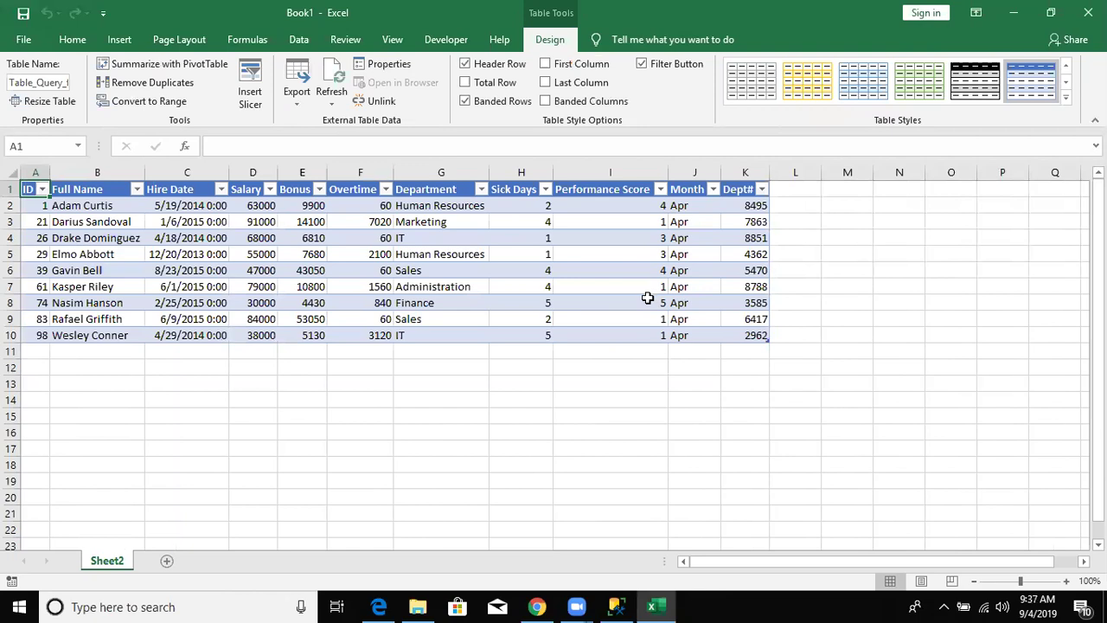
key("Right")
key("Right")
key("Right")
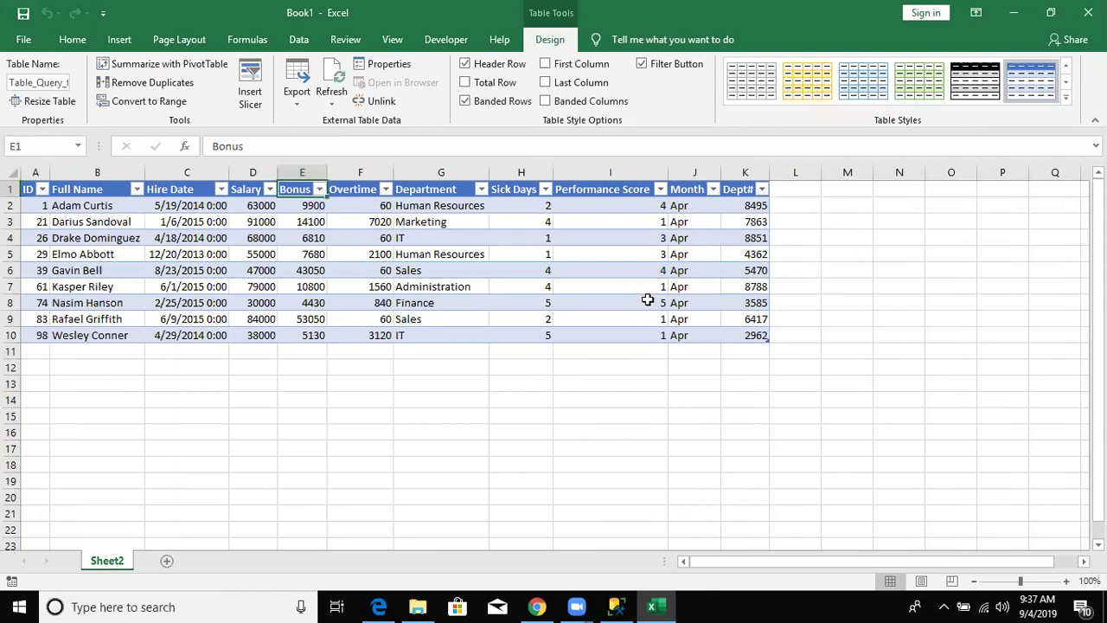
key("Right")
key("Right")
key("Right")
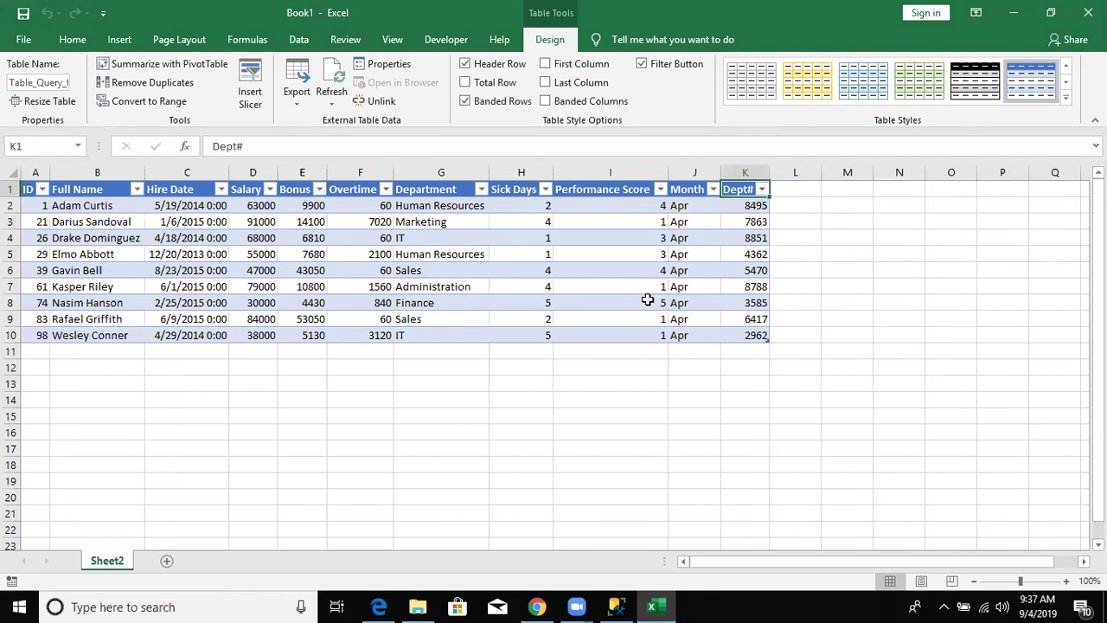
key("Left")
key("Right")
key("Right")
key("Right")
Enter jun in cell M1 and select a cell inside the imported table.
type("jun")
key("Return")
left_click(444, 203)
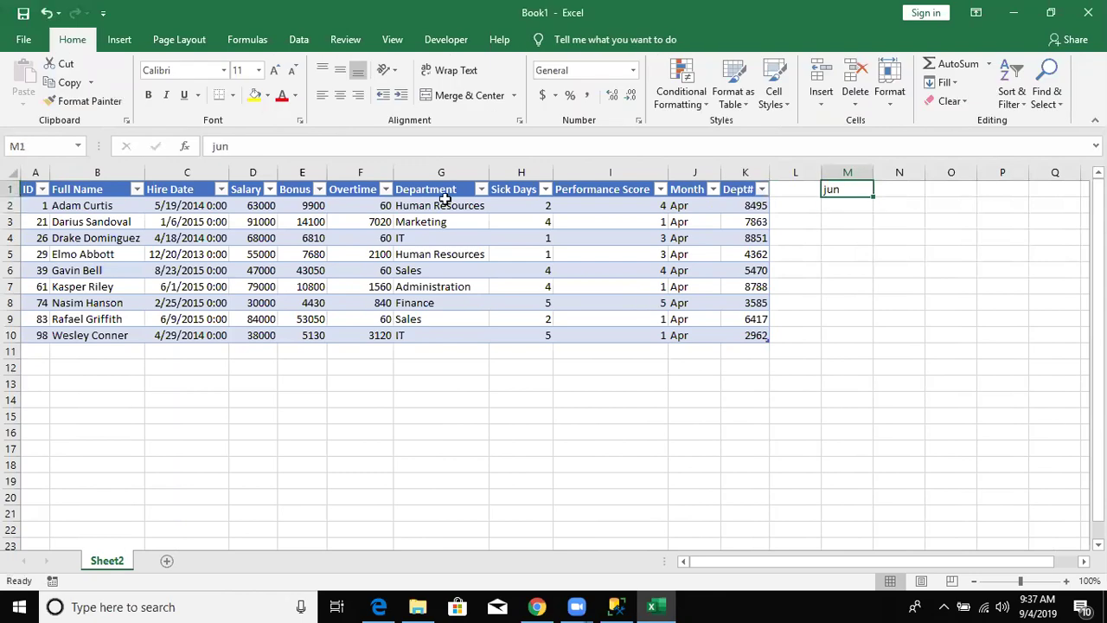
left_click(260, 40)
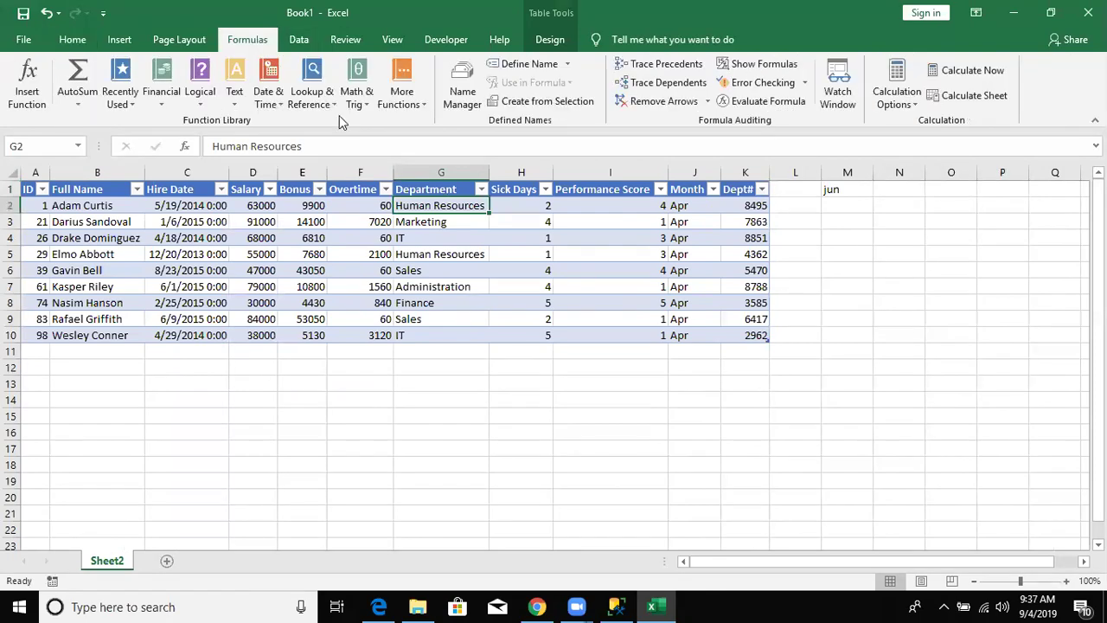
left_click(299, 40)
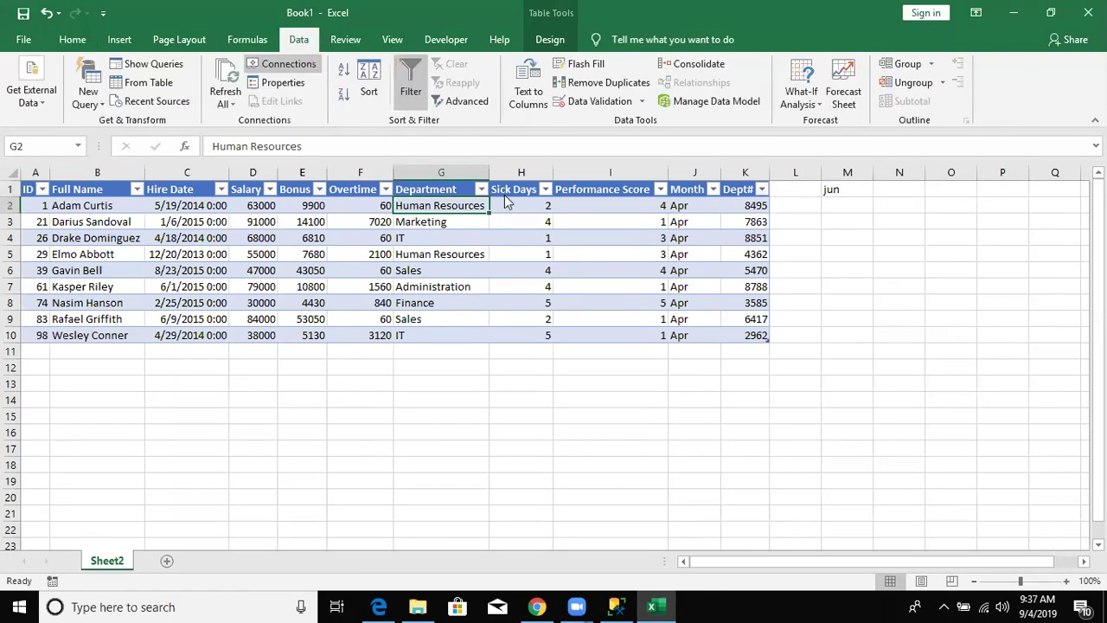
Open the Definition of the 'Query from Excel Files' connection and select its SQL command text.
left_click(284, 64)
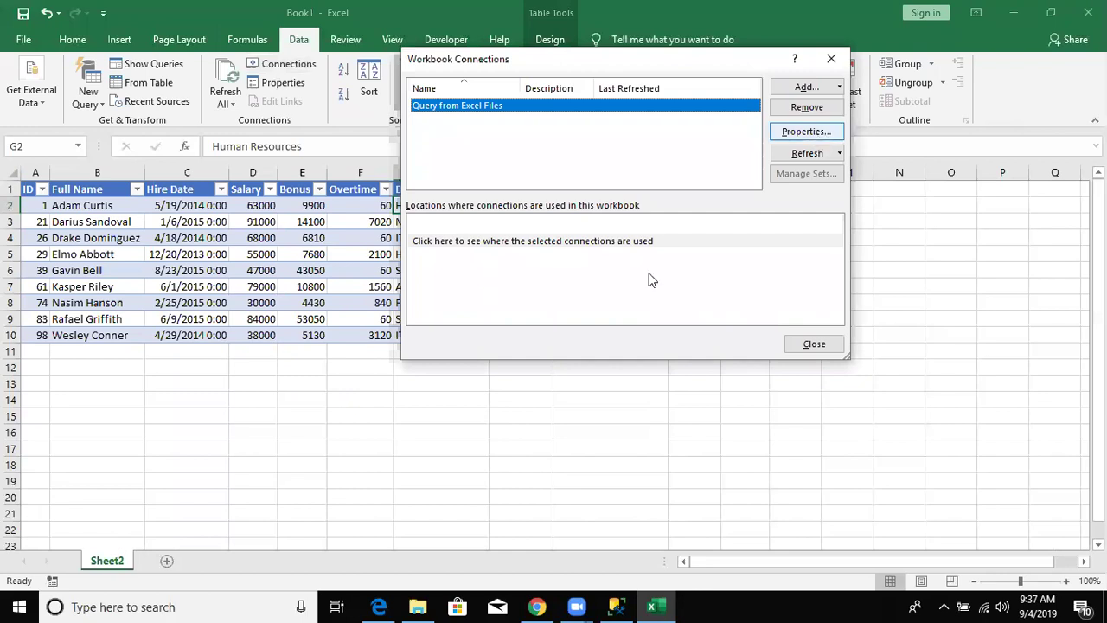
key("Return")
left_click(512, 92)
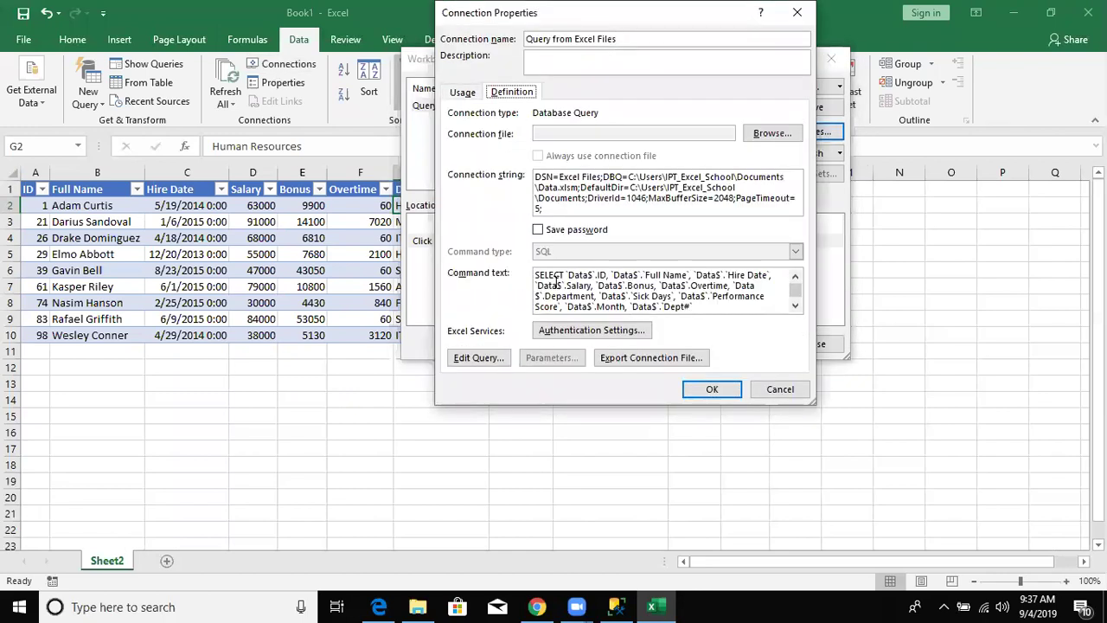
key("alt+x")
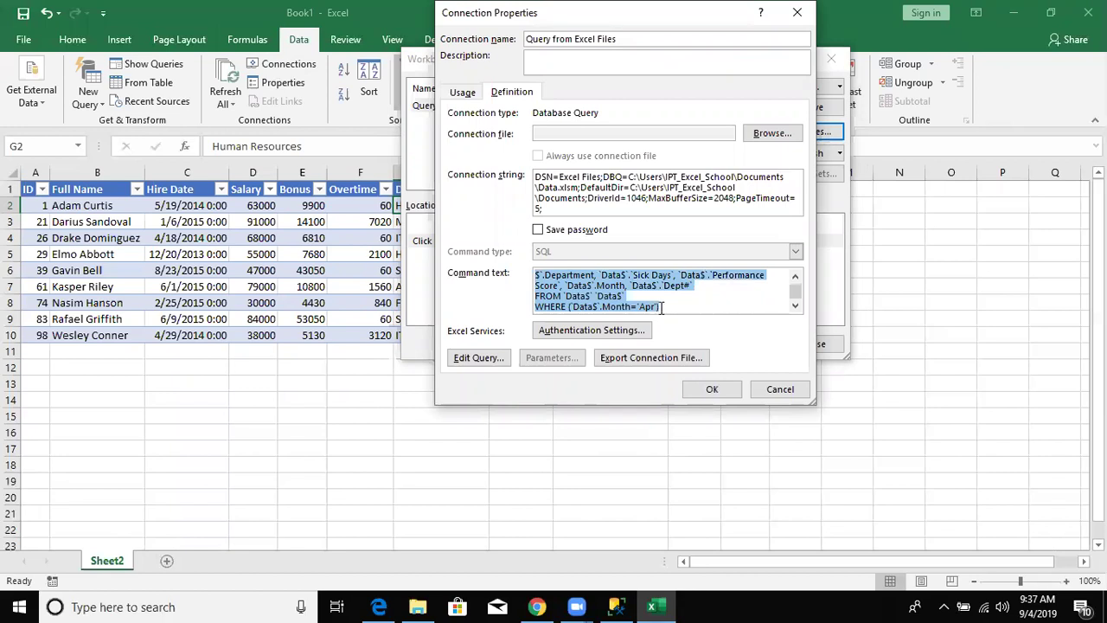
left_click_drag(660, 307, 568, 286)
left_click(536, 275, "shift")
left_click(569, 286)
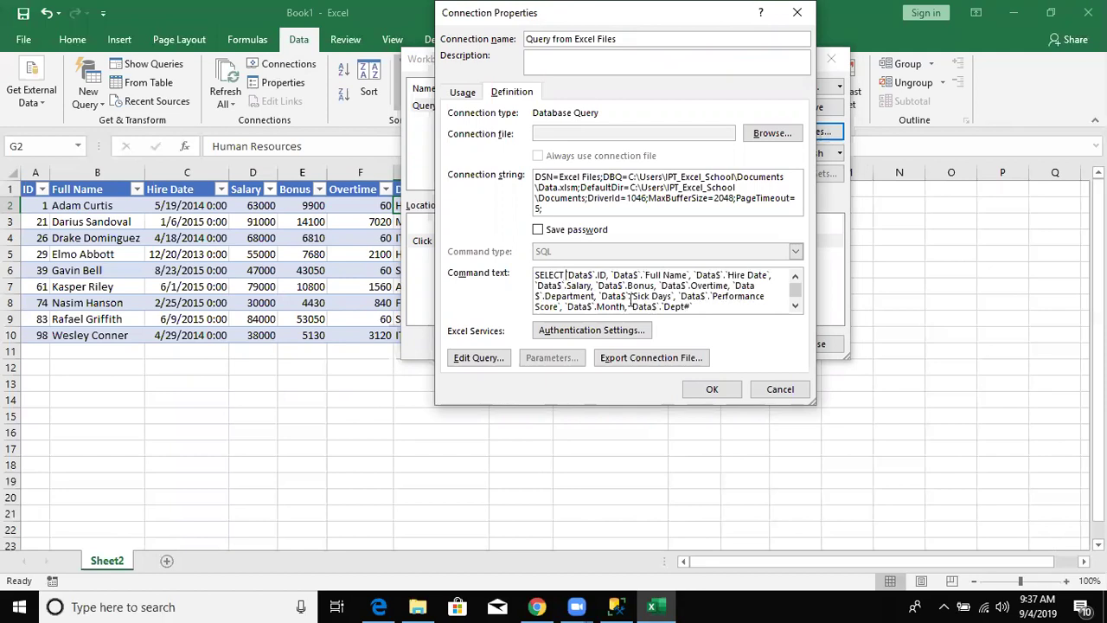
Replace the SQL column list with * so the query selects all columns.
key("ctrl+a")
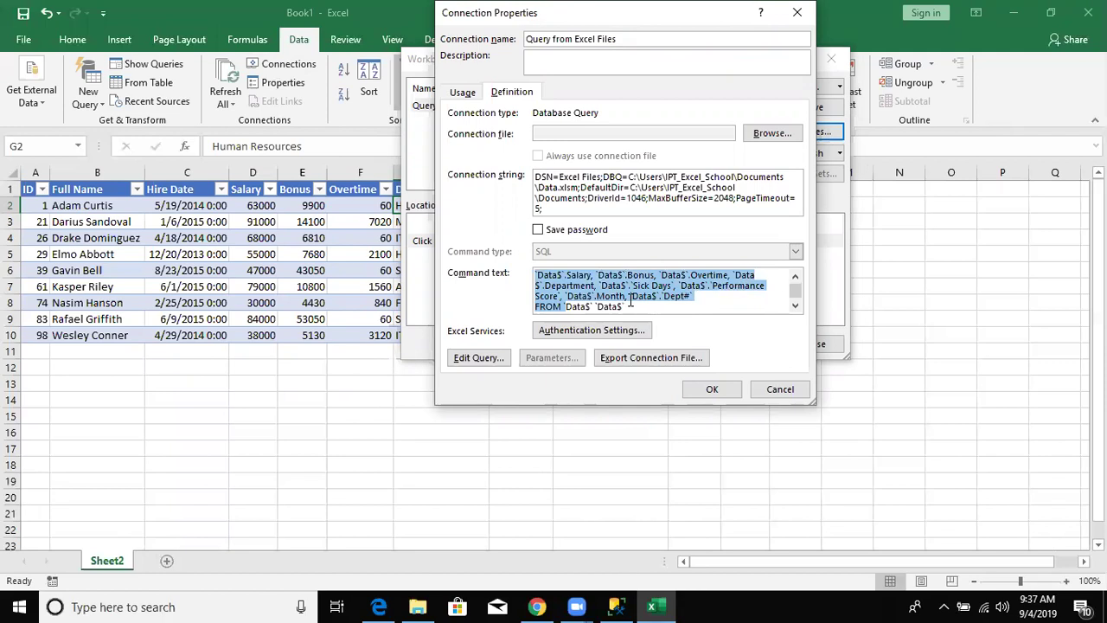
key("shift+ctrl+Left")
key("shift+ctrl+Left")
key("shift+ctrl+Left")
key("shift+ctrl+Right")
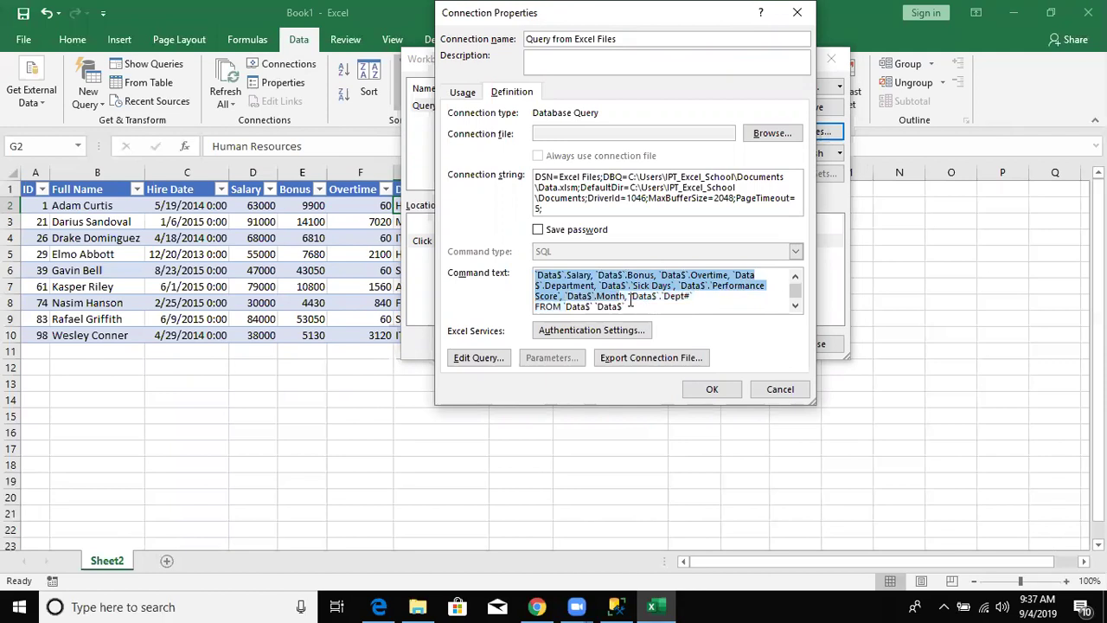
key("shift+ctrl+Right")
key("shift+Right")
key("Delete")
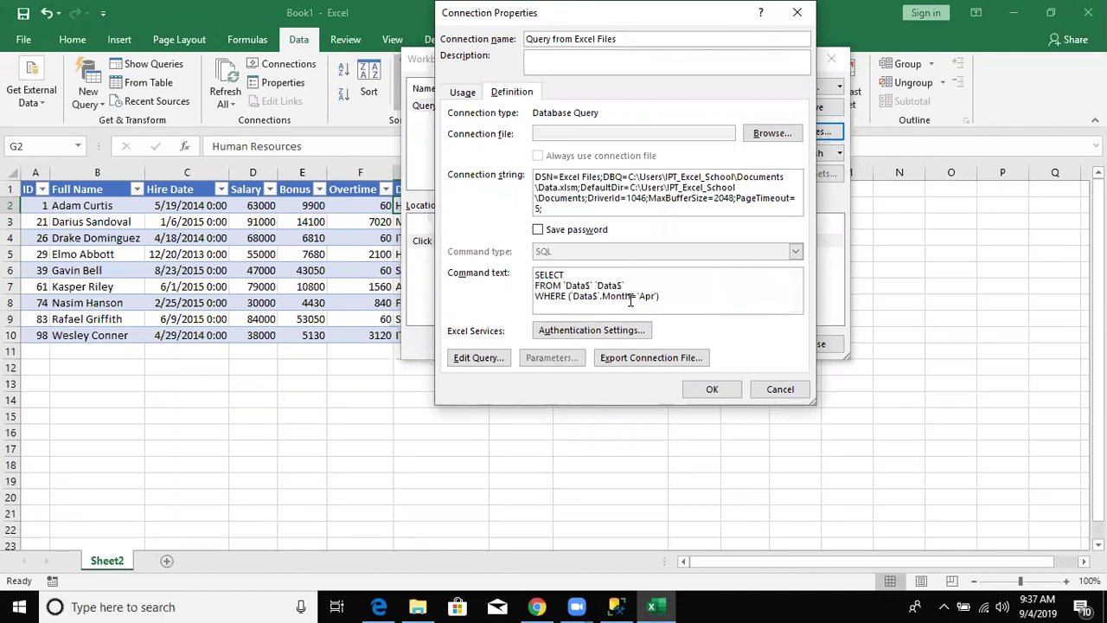
type("*")
Replace 'Apr' with a ? parameter so the condition reads Month=?
key("Delete")
key("Delete")
key("Delete")
key("BackSpace")
key("Delete")
key("Delete")
type("?)")
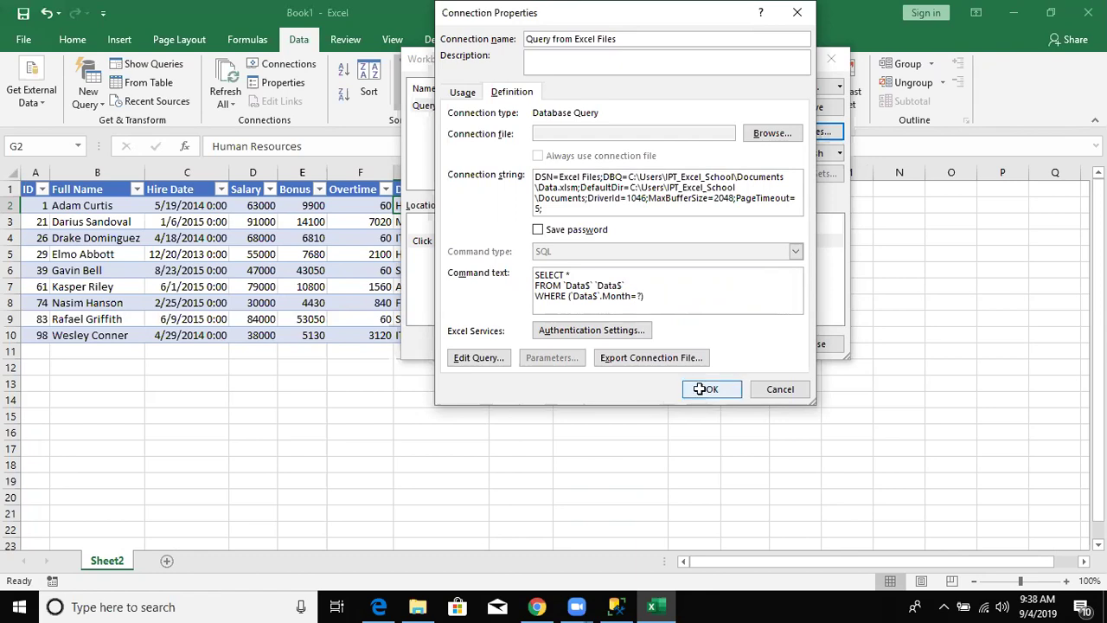
Link Parameter1 to =Sheet2!$M$1 with automatic refresh and close Workbook Connections.
left_click(701, 388)
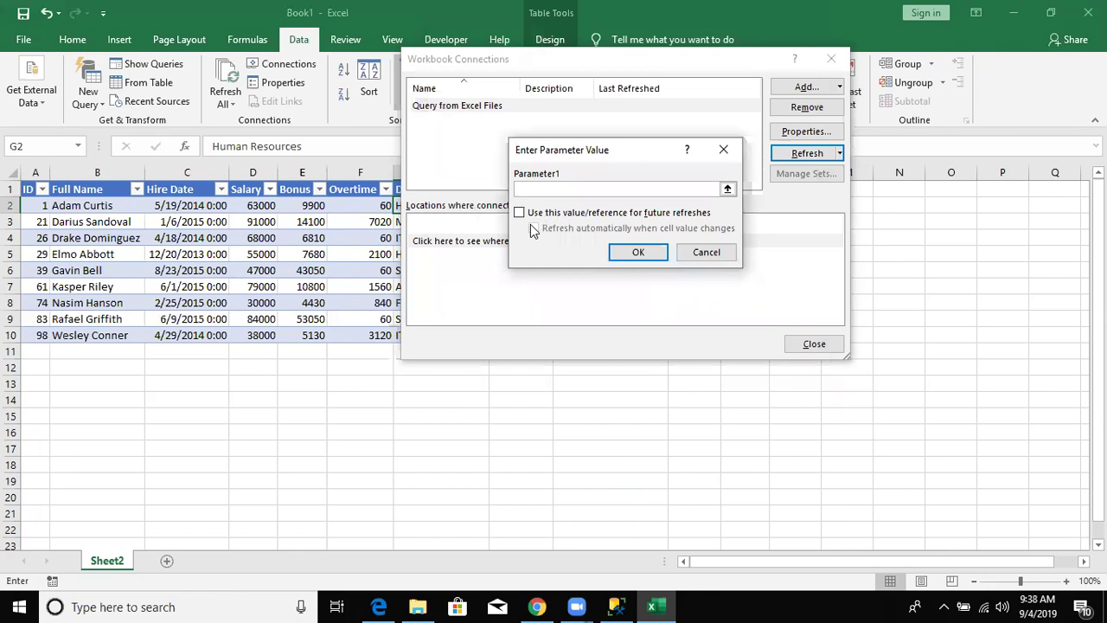
left_click(909, 191)
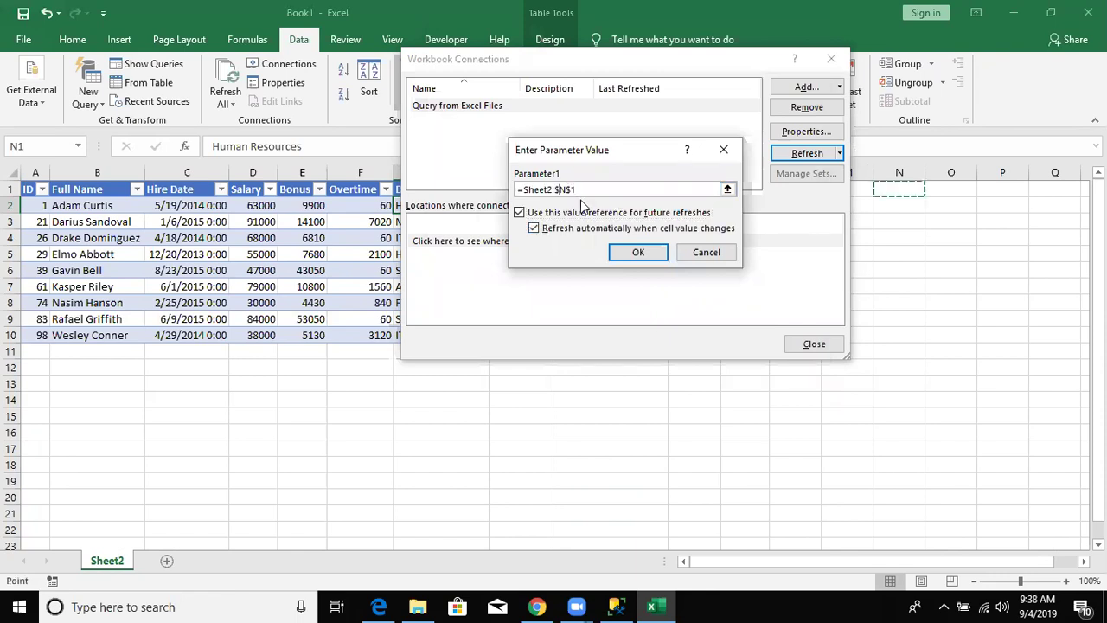
type("m")
left_click(640, 252)
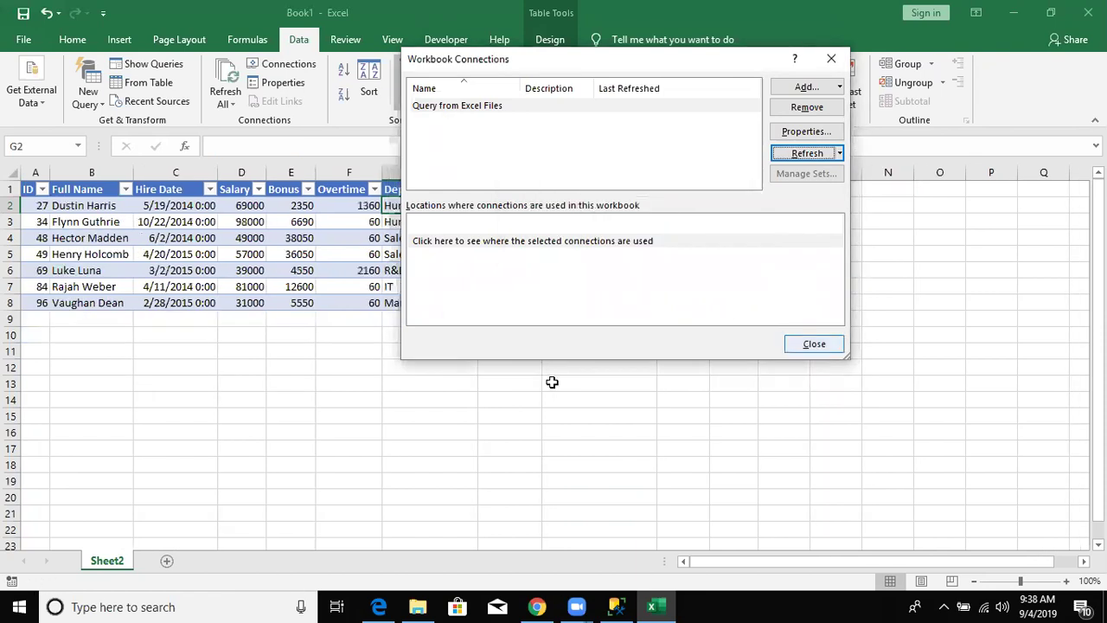
key("Escape")
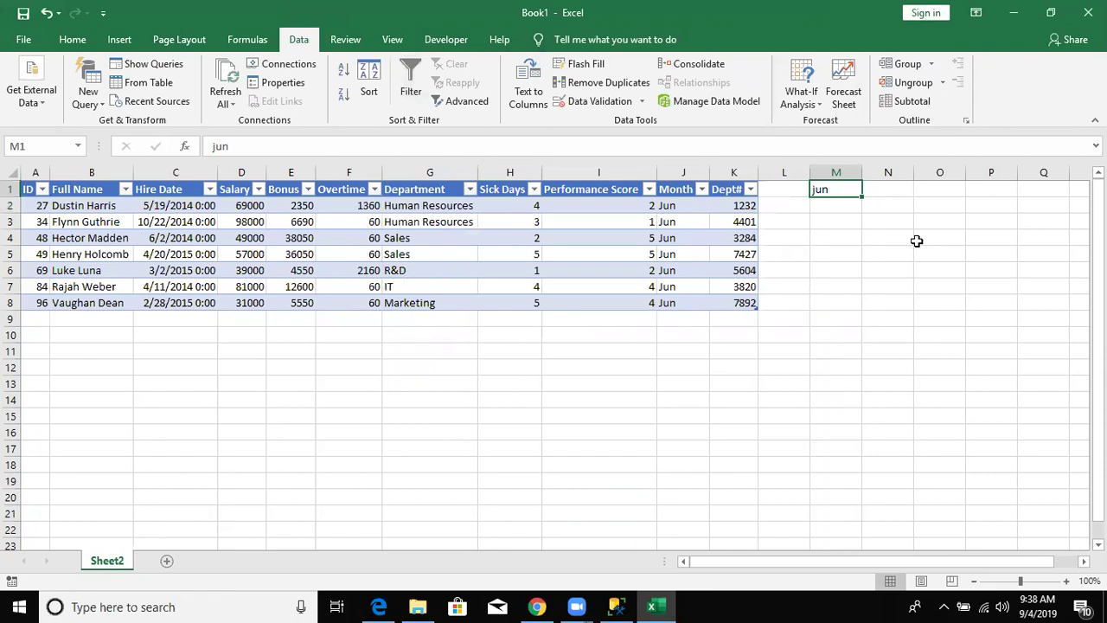
Enter Jul, then Aug, in M1 so the table refreshes to the Aug employees.
type("July")
key("BackSpace")
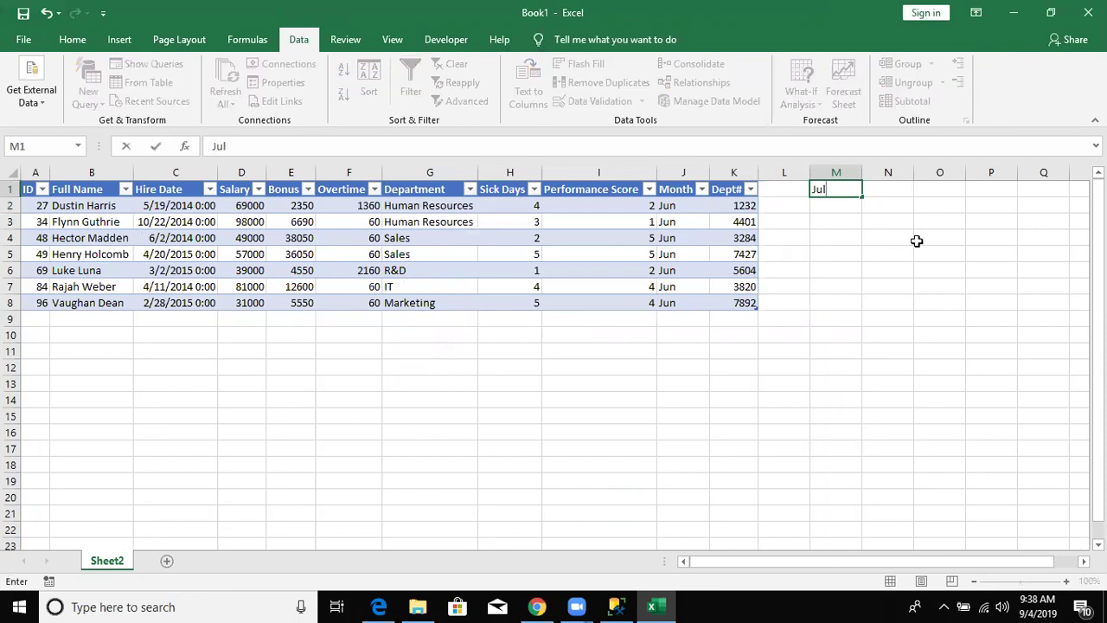
key("ctrl+Return")
type("Au")
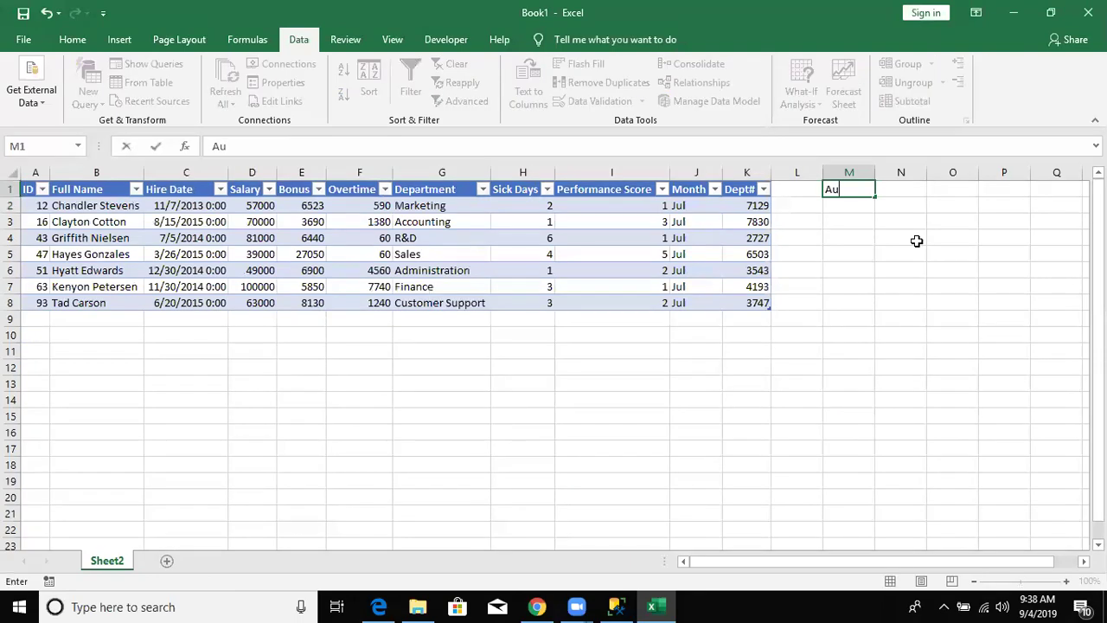
type("g")
key("ctrl+Return")
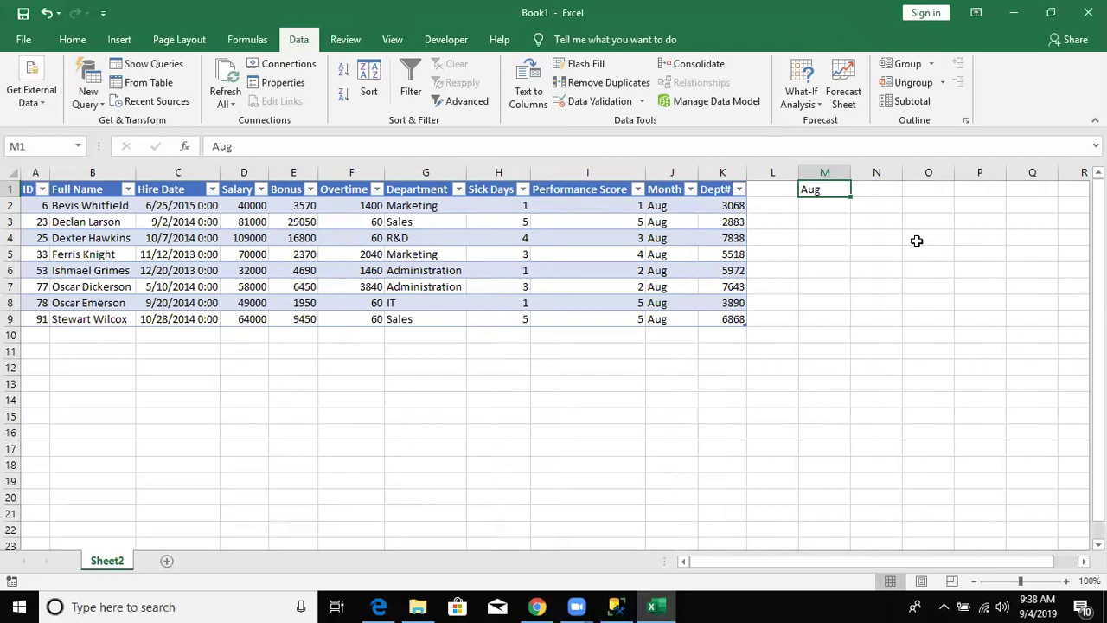
left_click(453, 314)
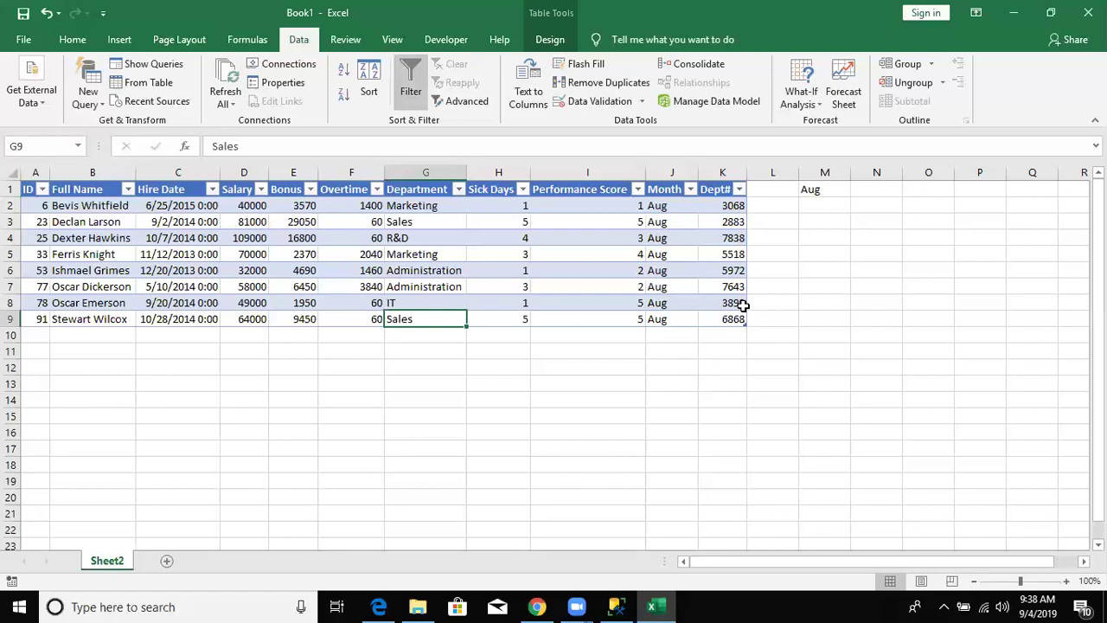
left_click(101, 105)
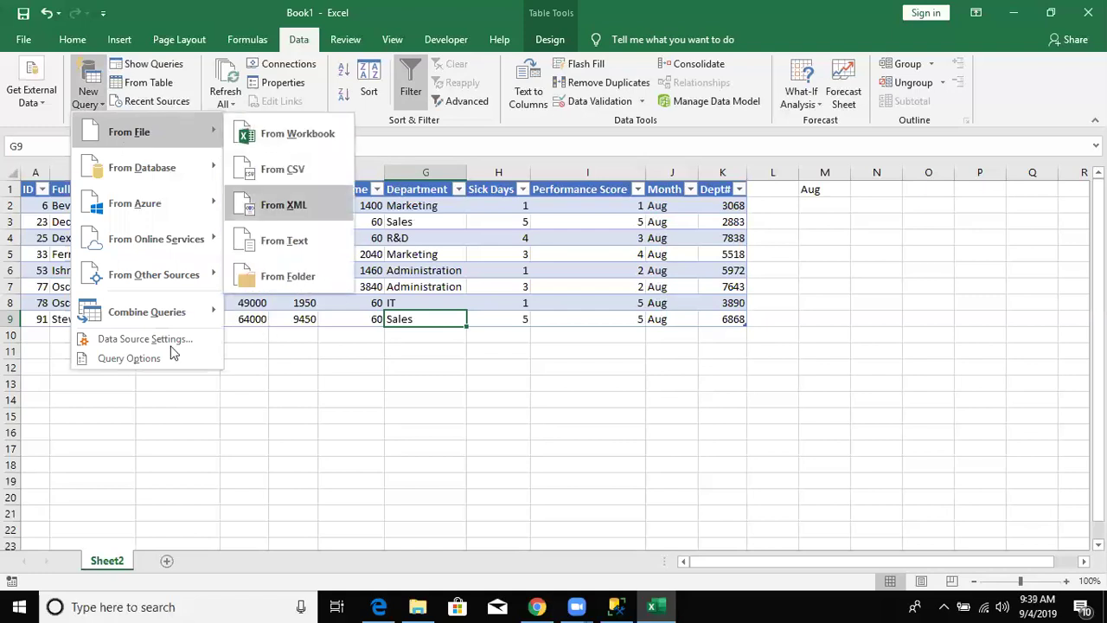
mouse_move(129, 132)
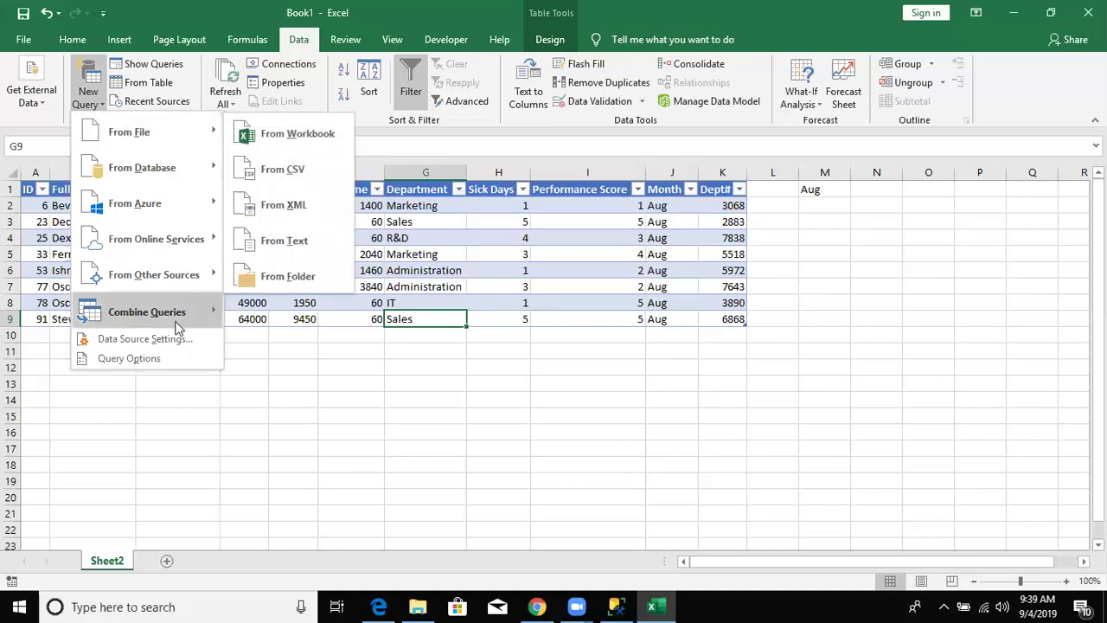
left_click(165, 360)
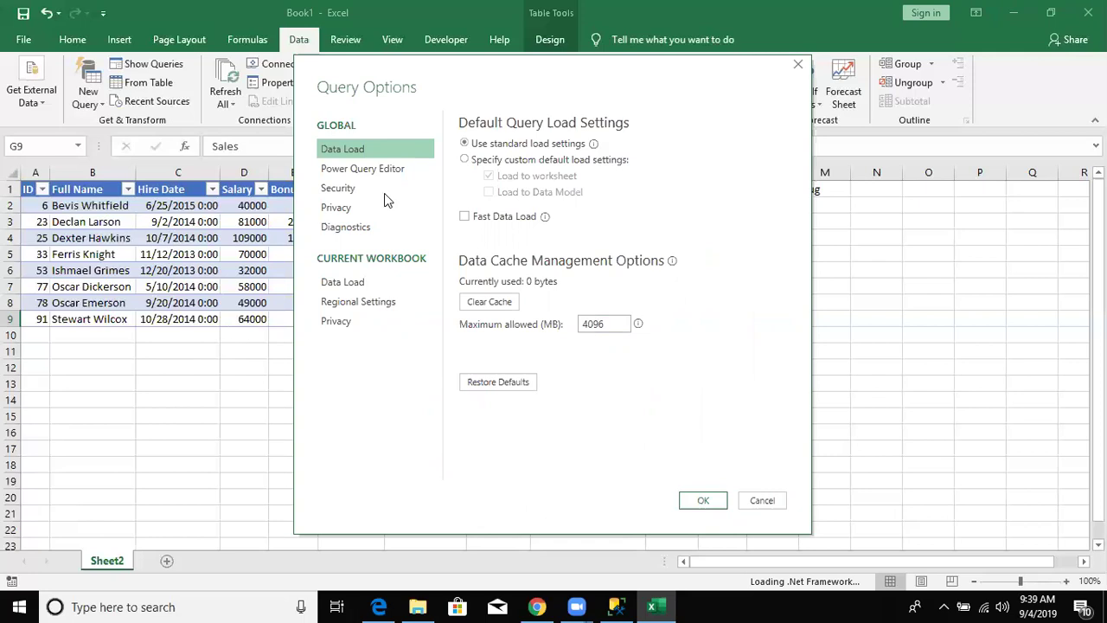
left_click(364, 168)
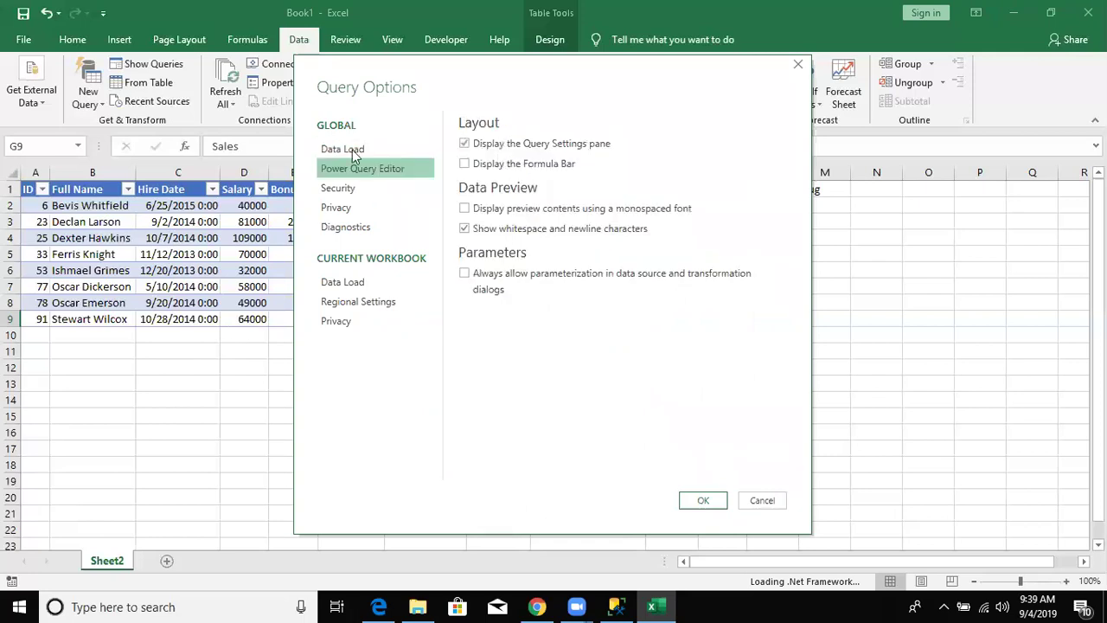
left_click(472, 167)
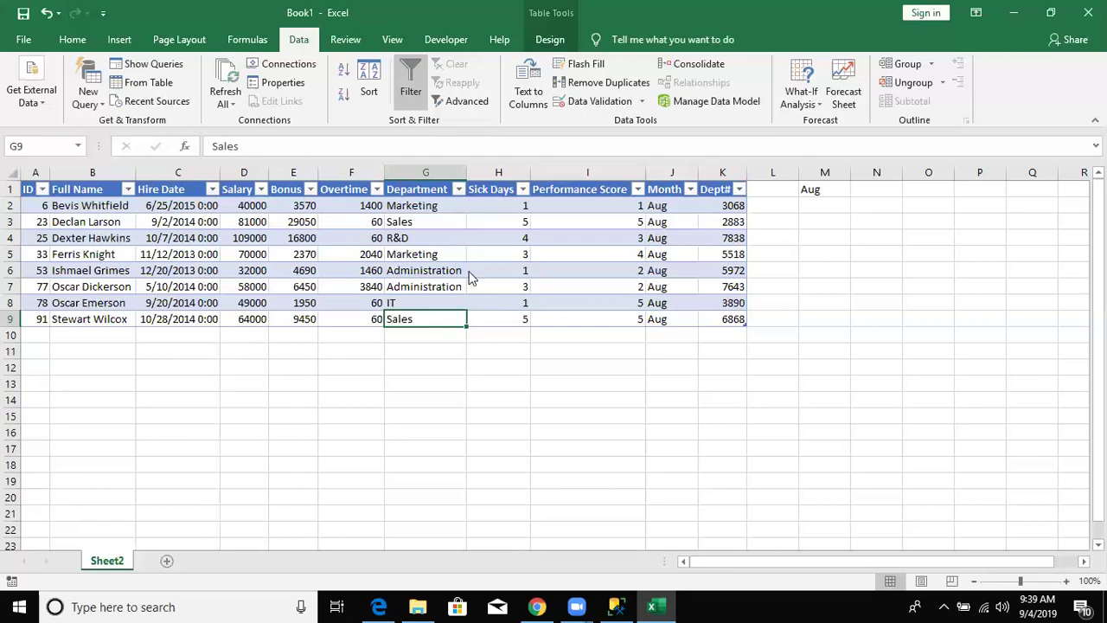
Show the desktop and box-select the VBA Macros and Advanced Excel Course images.
key("super+d")
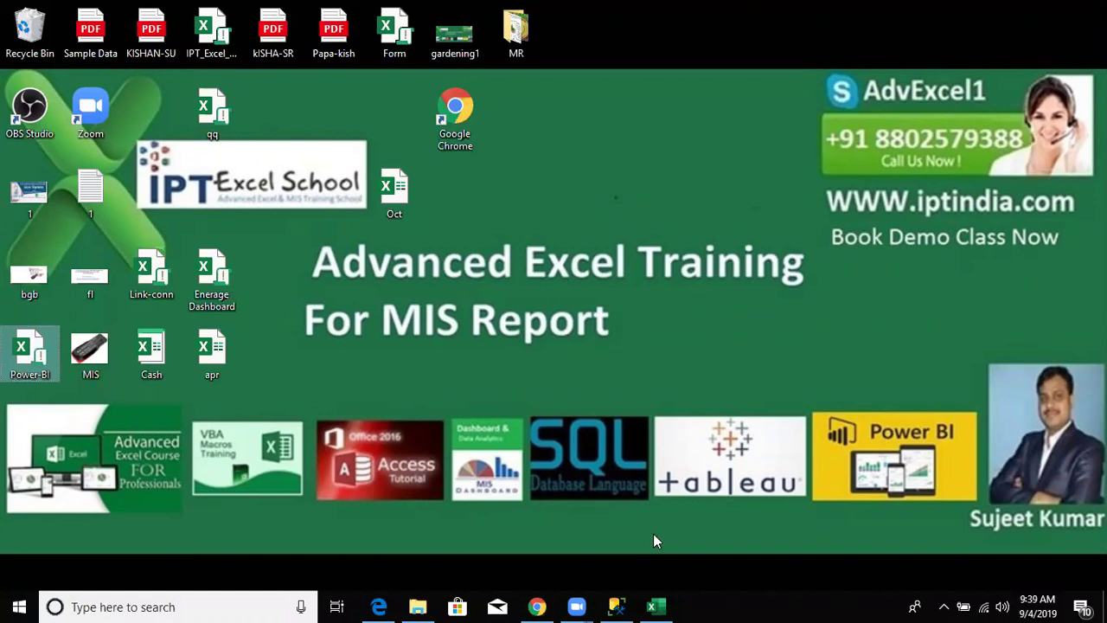
left_click_drag(198, 398, 313, 543)
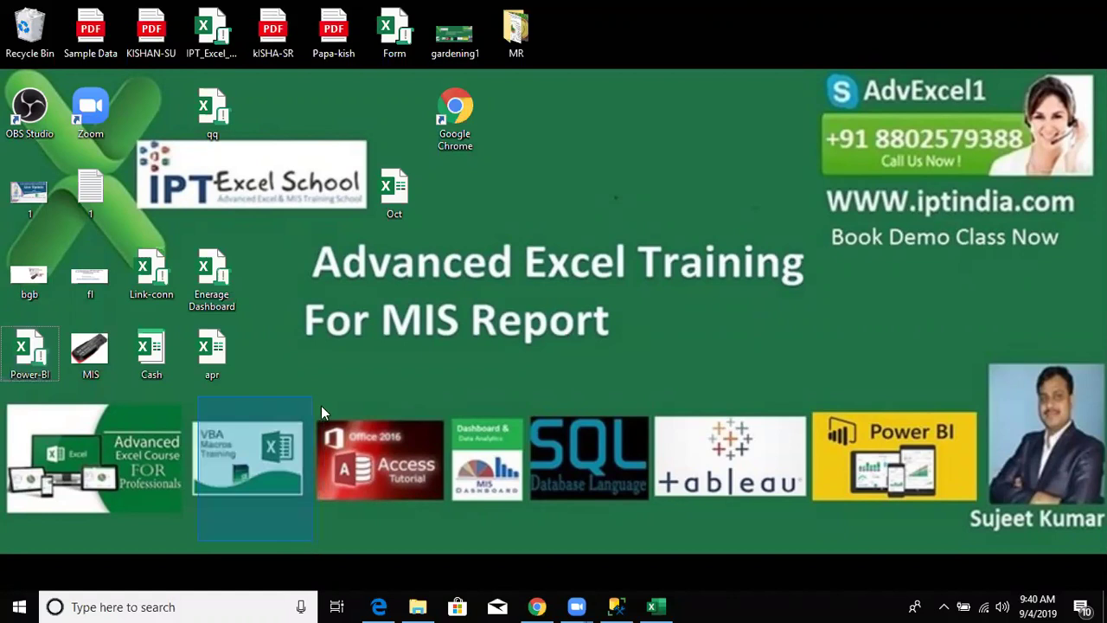
left_click_drag(321, 406, 308, 382)
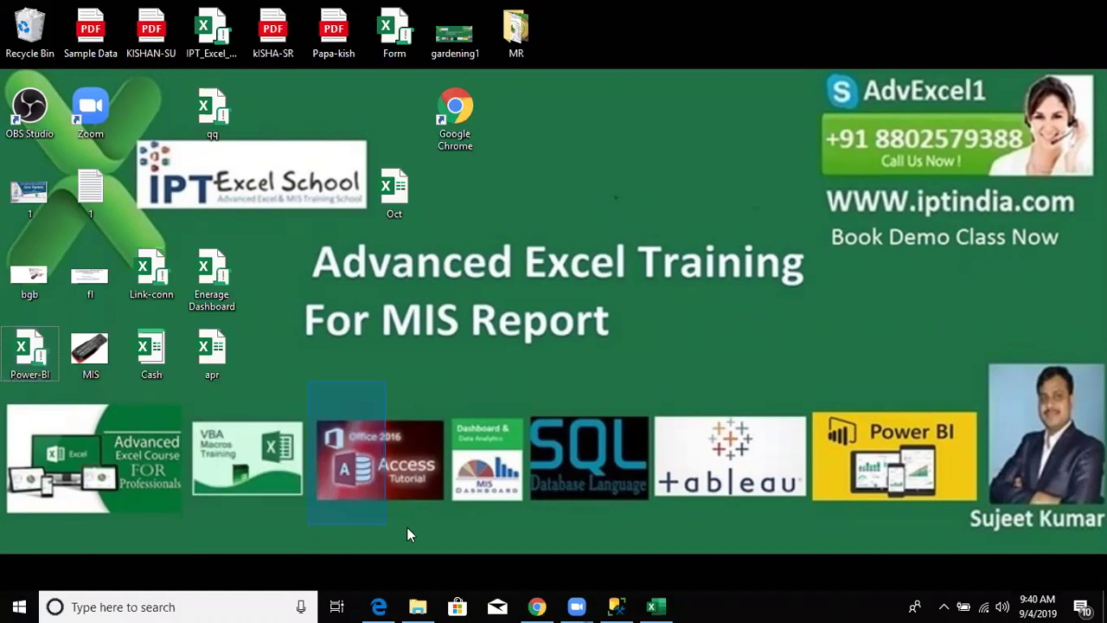
left_click_drag(4, 401, 195, 526)
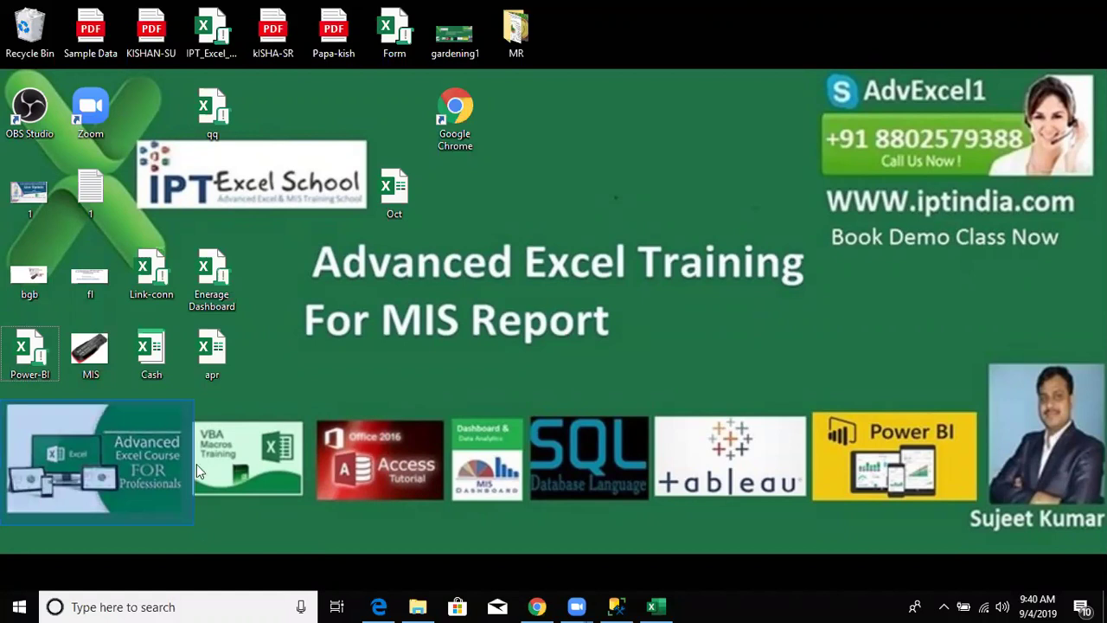
Box-select the lower-left, Dashboard and SQL course images on the wallpaper.
left_click_drag(196, 464, 191, 398)
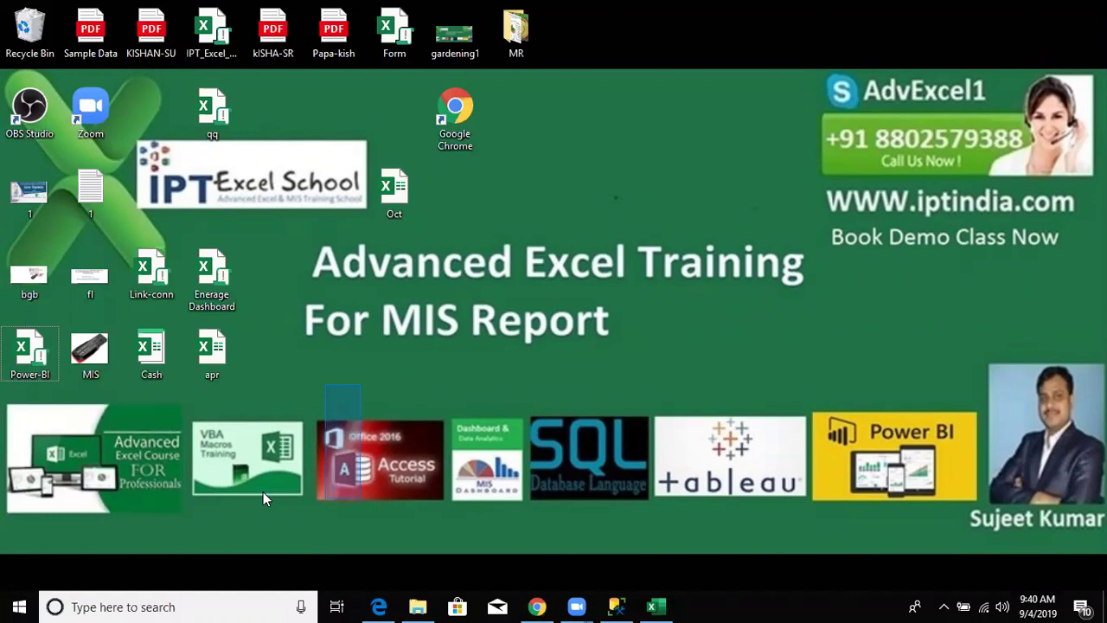
left_click_drag(407, 412, 428, 445)
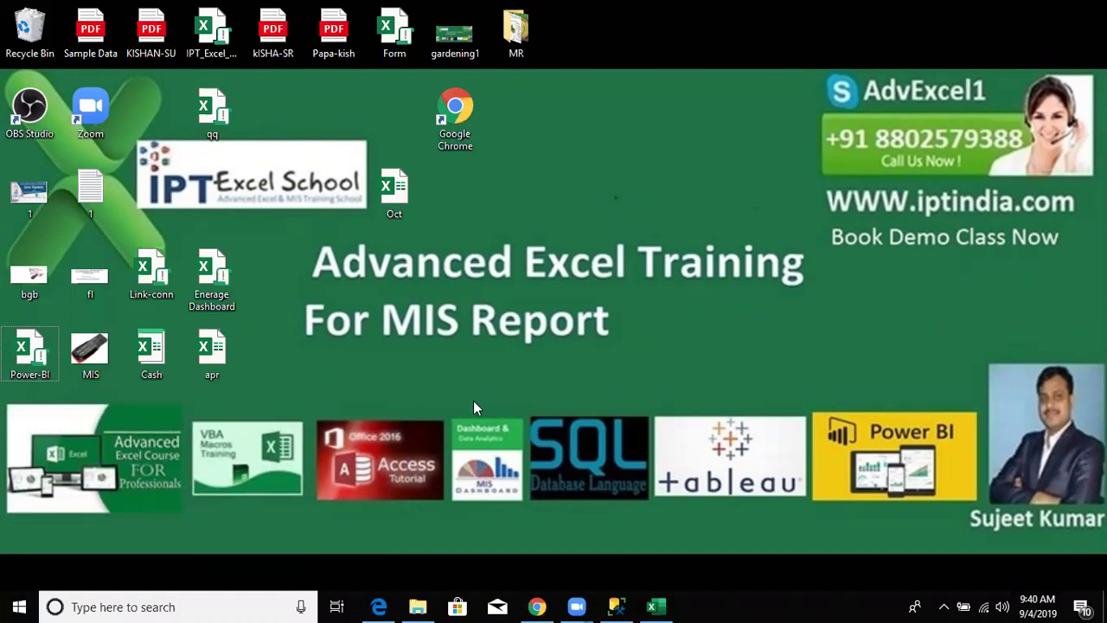
left_click_drag(475, 413, 410, 563)
left_click_drag(443, 506, 645, 405)
left_click_drag(174, 517, 365, 519)
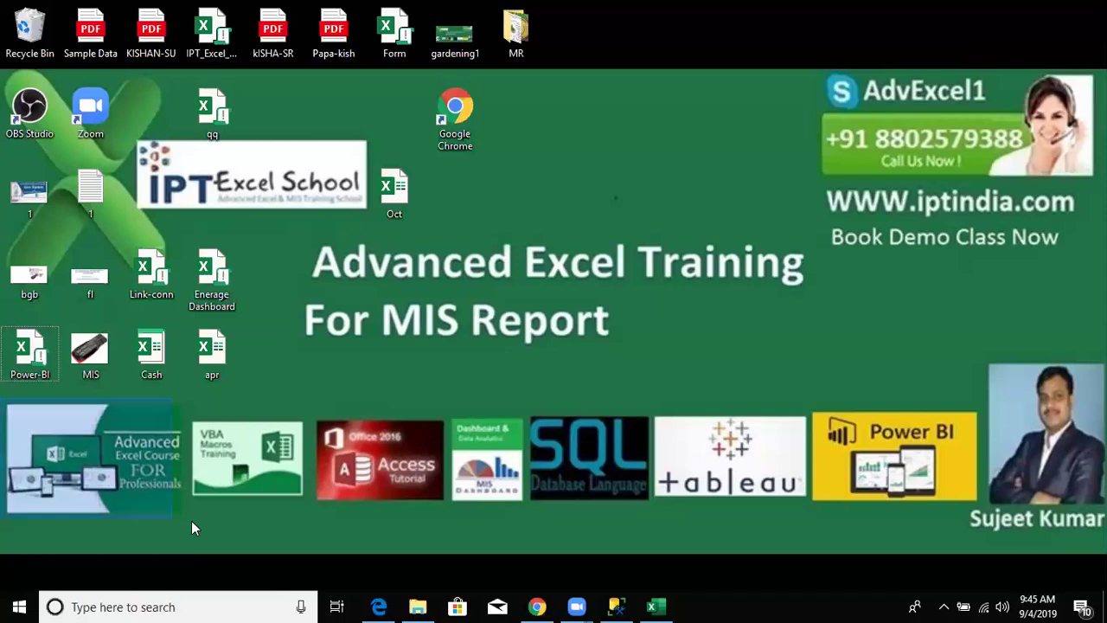
mouse_move(855, 510)
left_mouse_down()
mouse_move(1002, 424)
mouse_move(985, 412)
left_mouse_up()
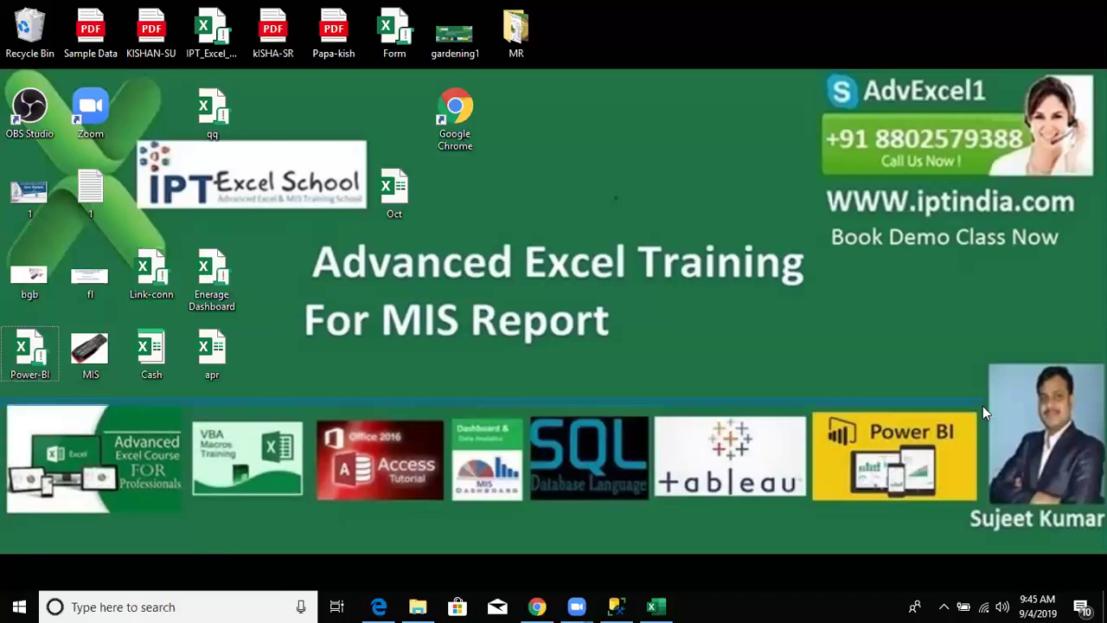
left_click_drag(984, 389, 982, 392)
mouse_move(660, 398)
left_mouse_down()
mouse_move(672, 414)
mouse_move(685, 396)
left_mouse_up()
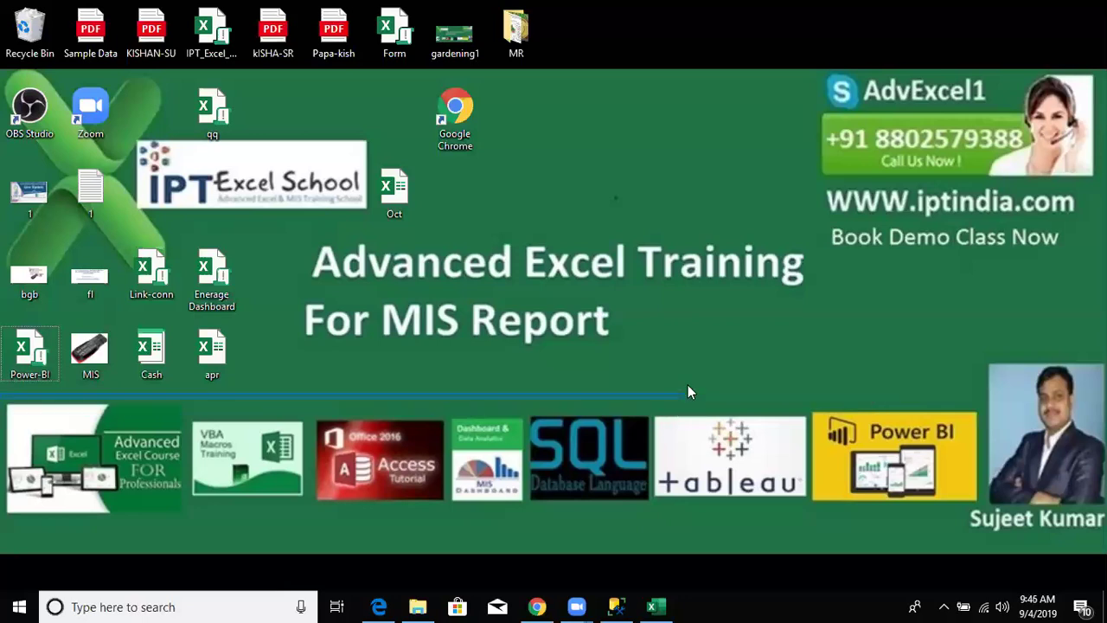